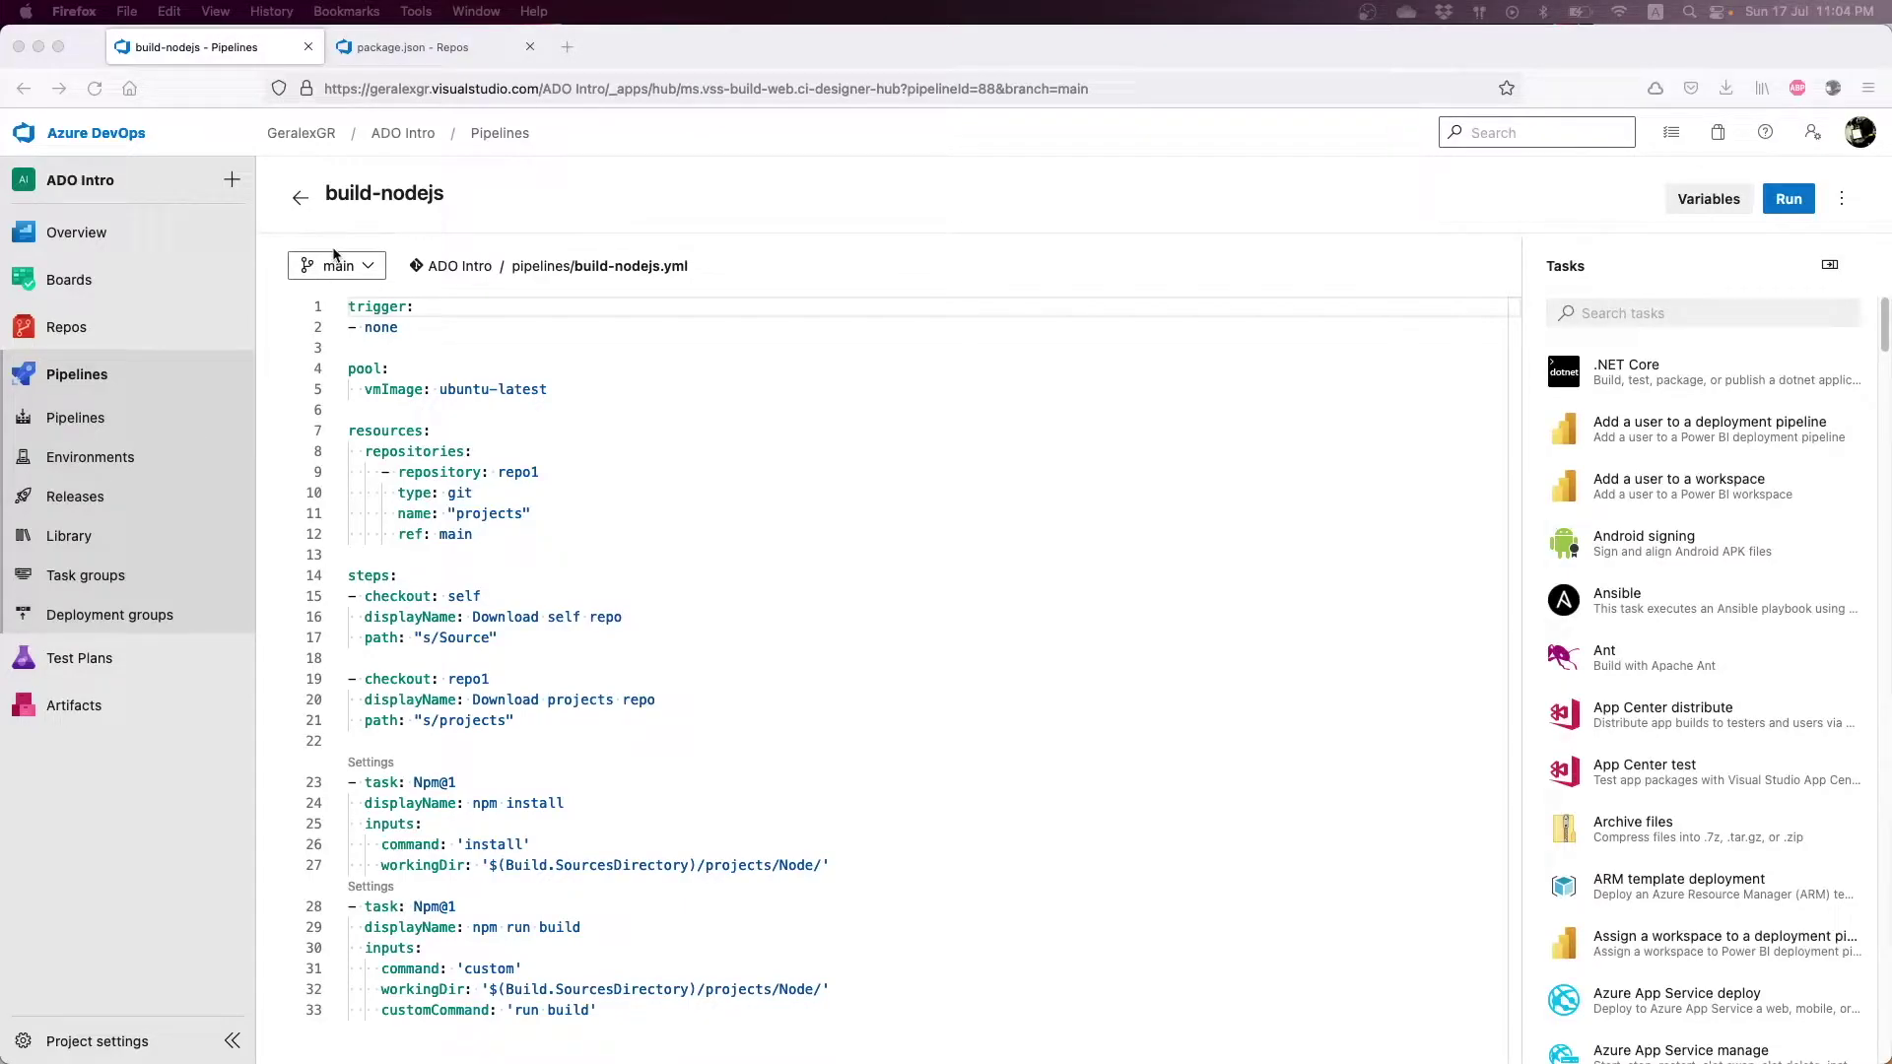
# View package.json and the Node app's index.js, which logs a hello message
pyautogui.click(413, 49)
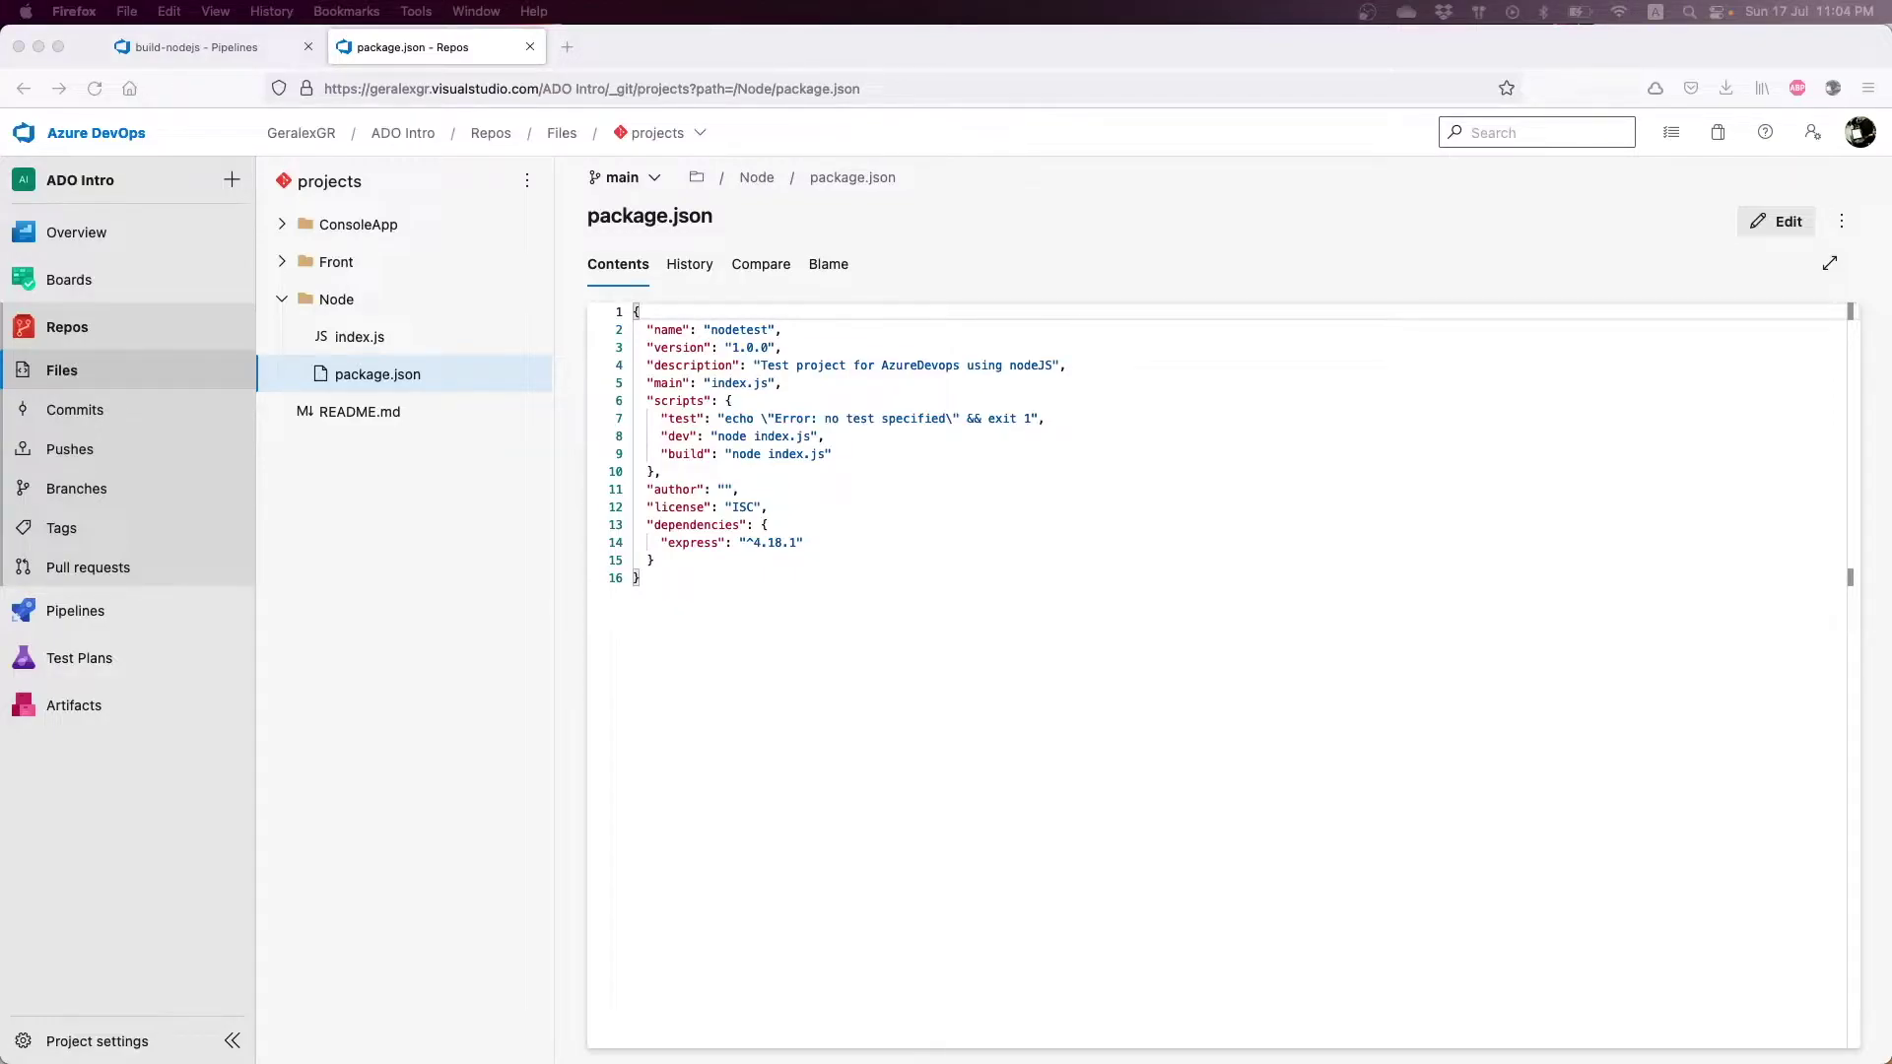
pyautogui.click(869, 630)
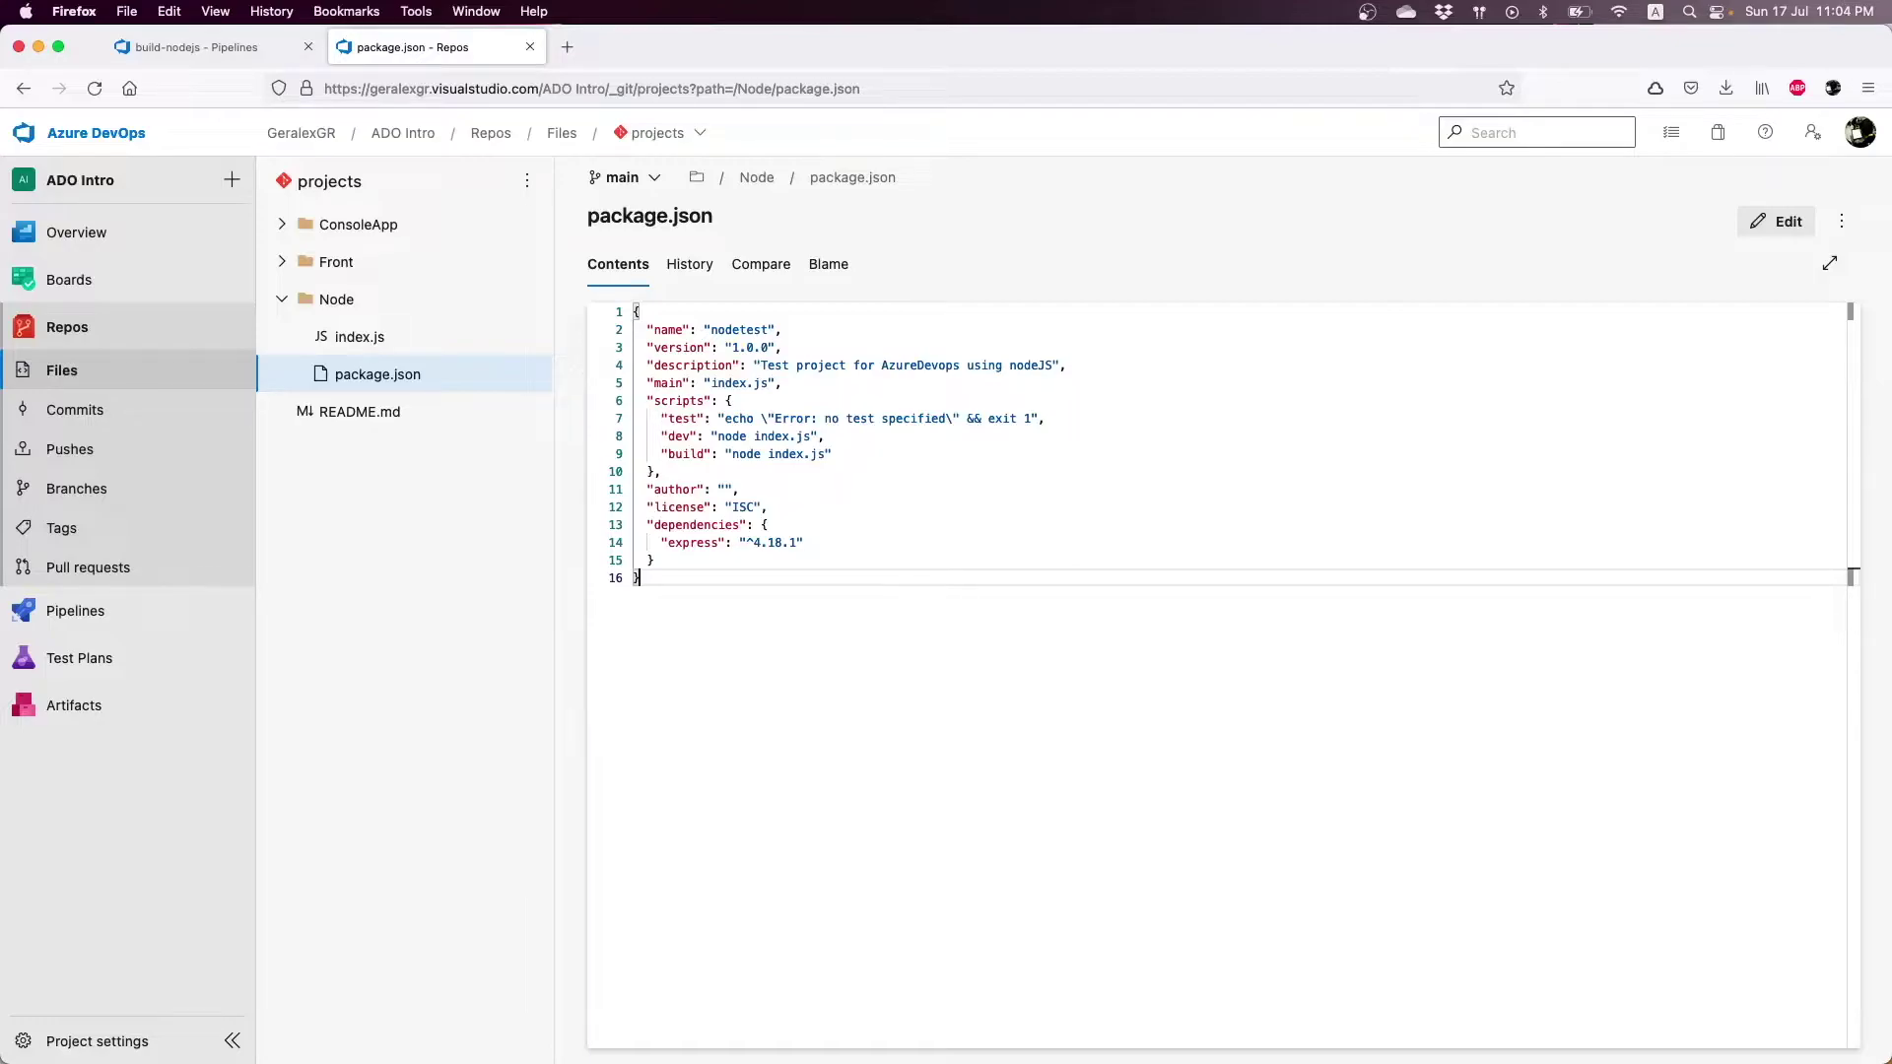
pyautogui.click(409, 347)
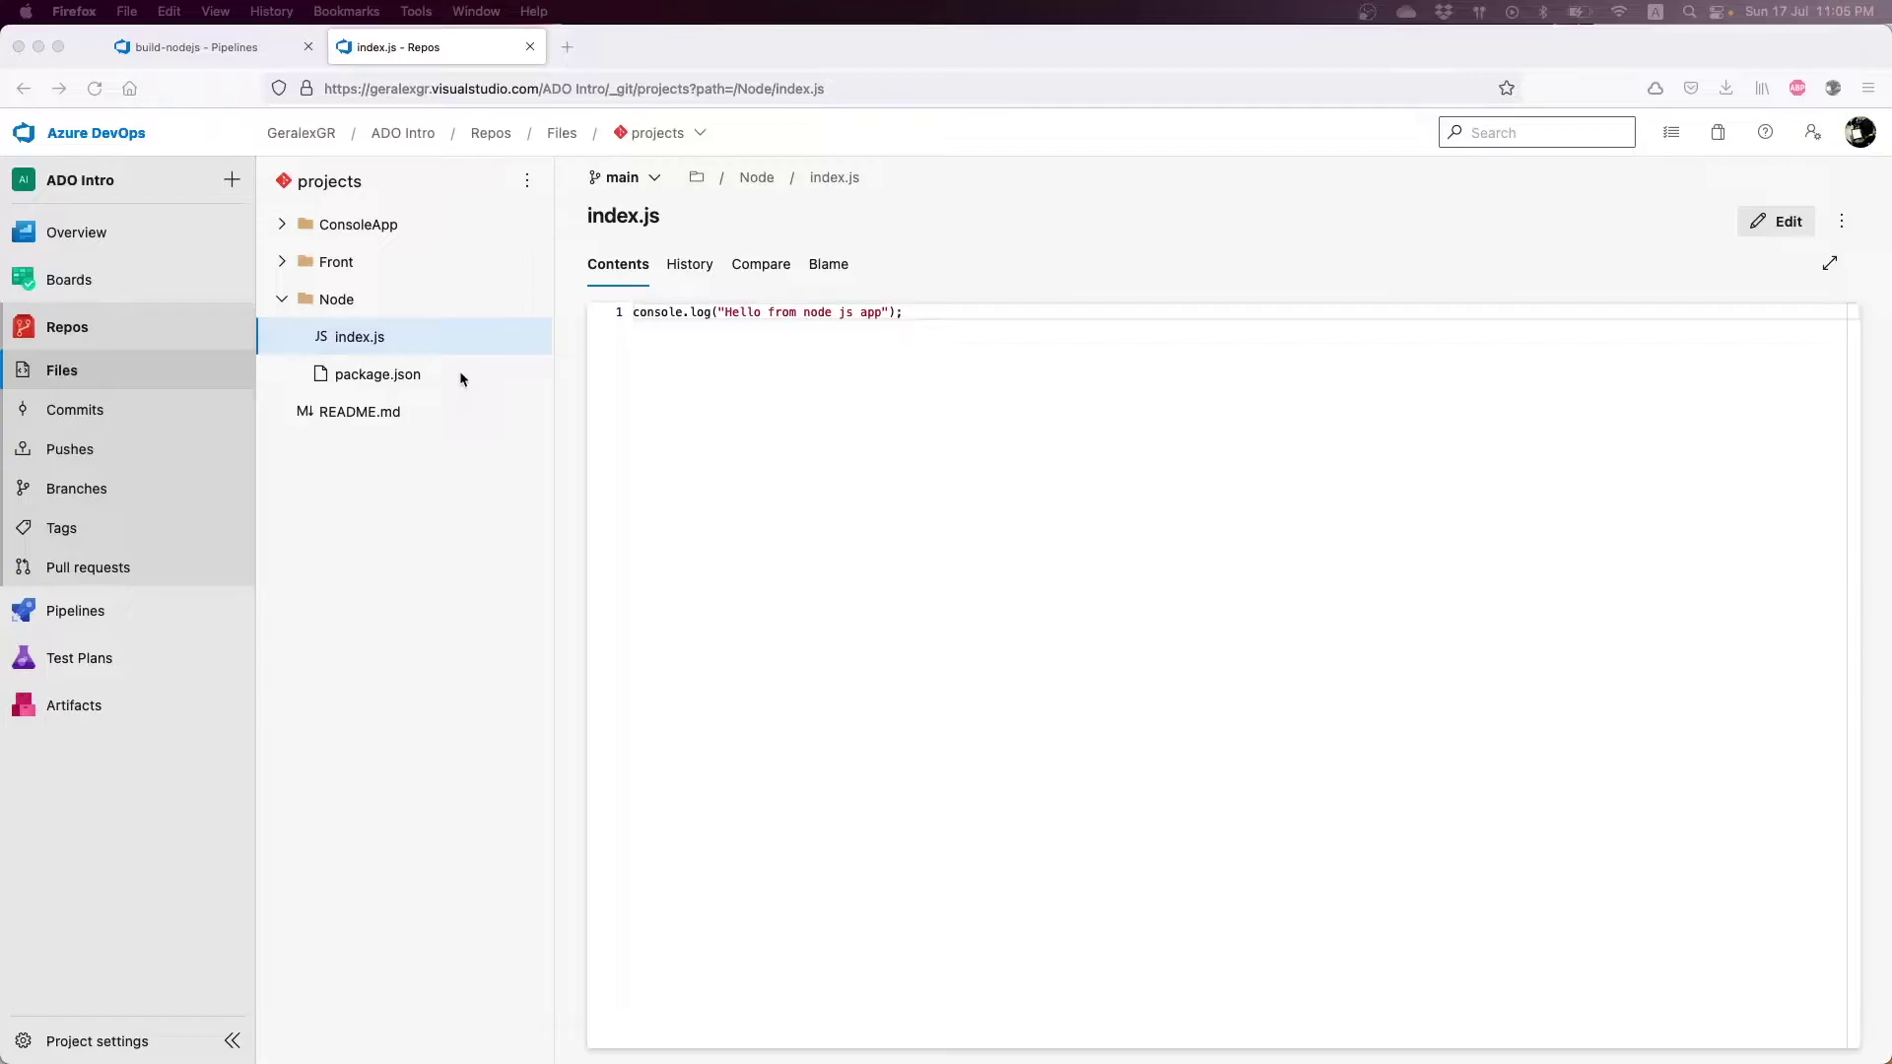
pyautogui.click(192, 45)
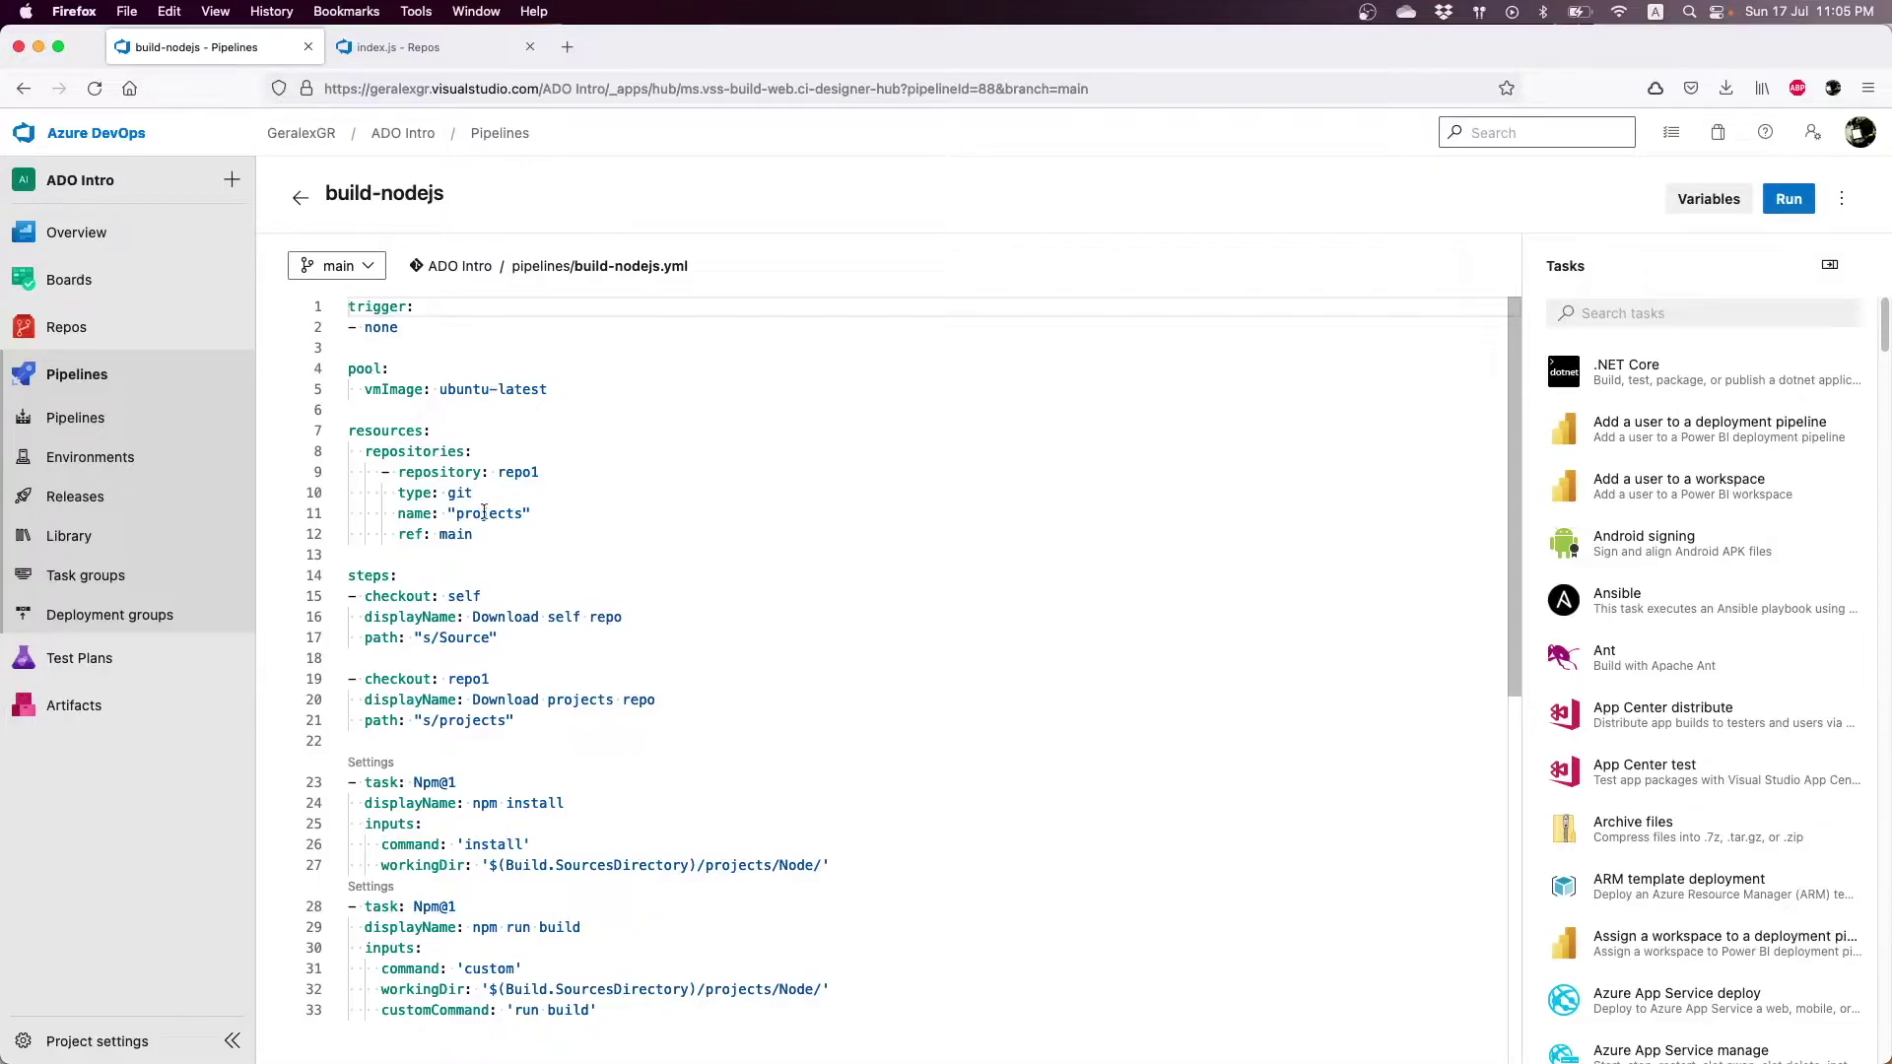
# Highlight the resources block and the self-checkout steps block in the build-nodejs YAML
pyautogui.moveTo(476, 534); pyautogui.dragTo(342, 433)
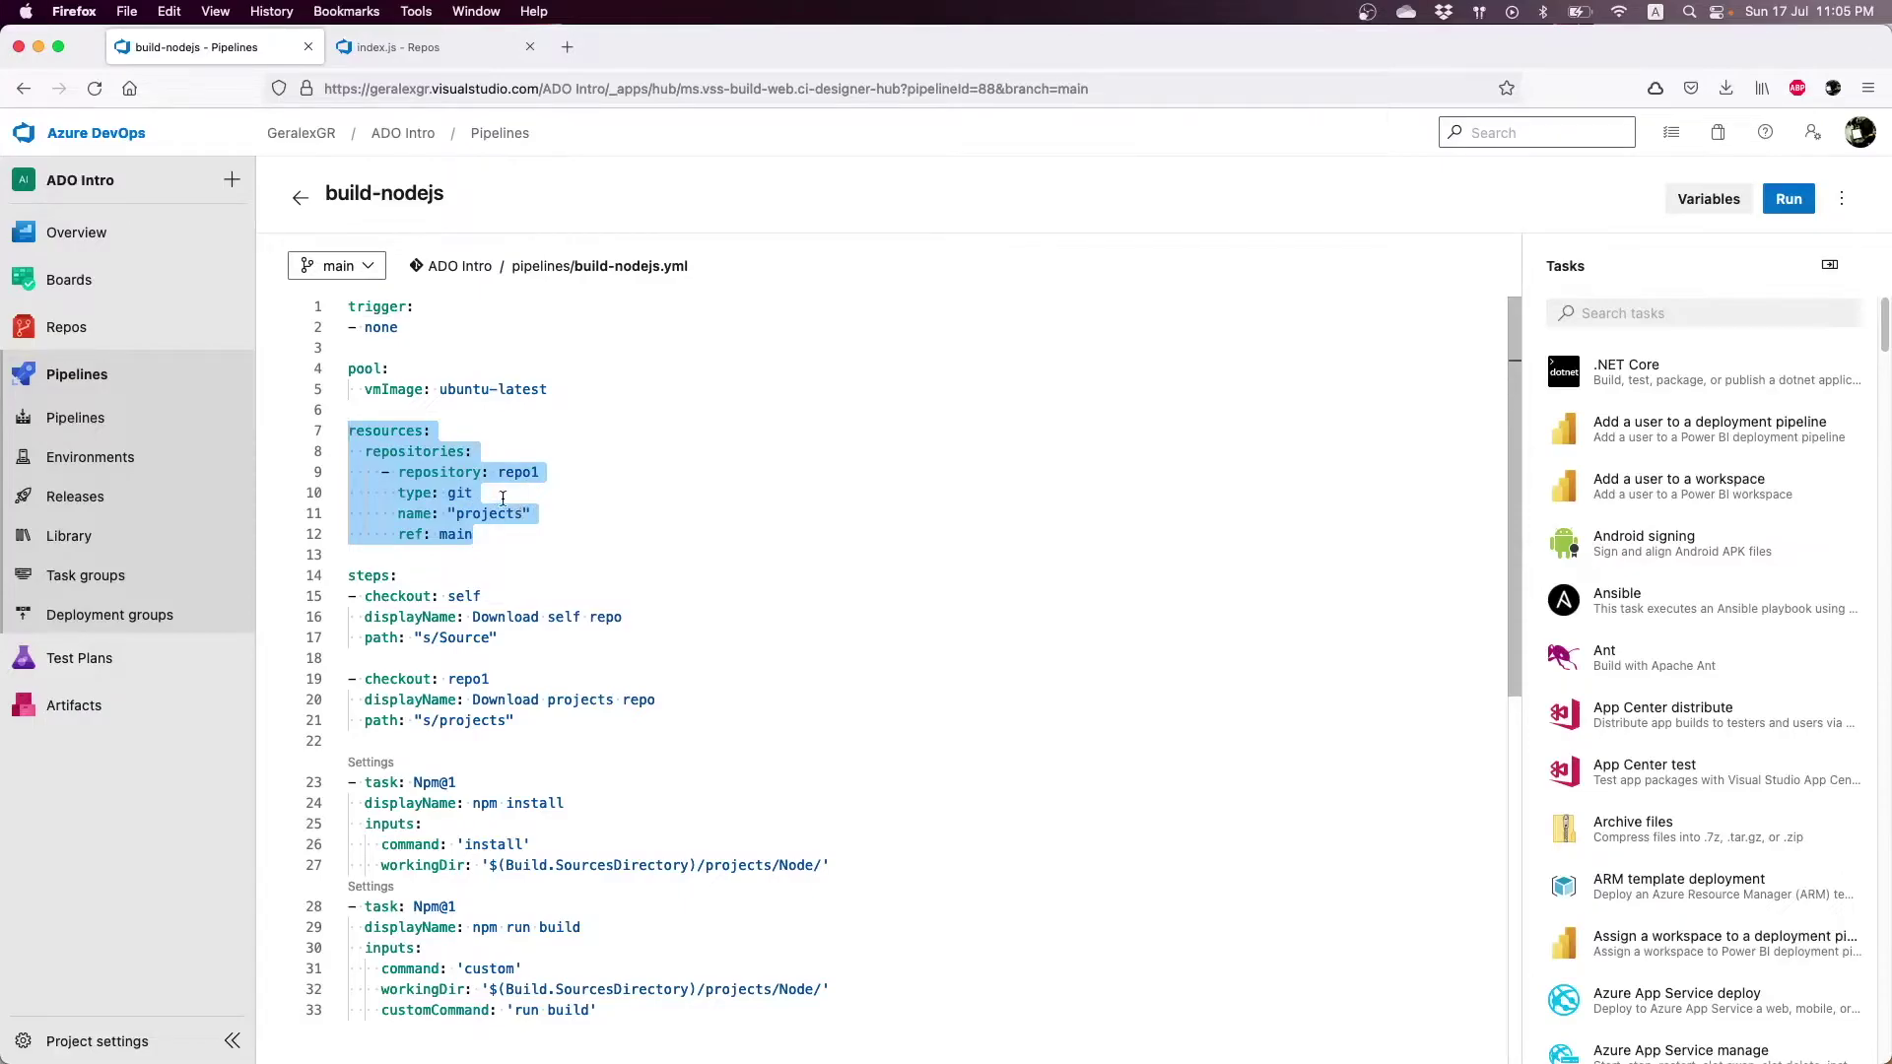
pyautogui.scroll(-1, 521, 503)
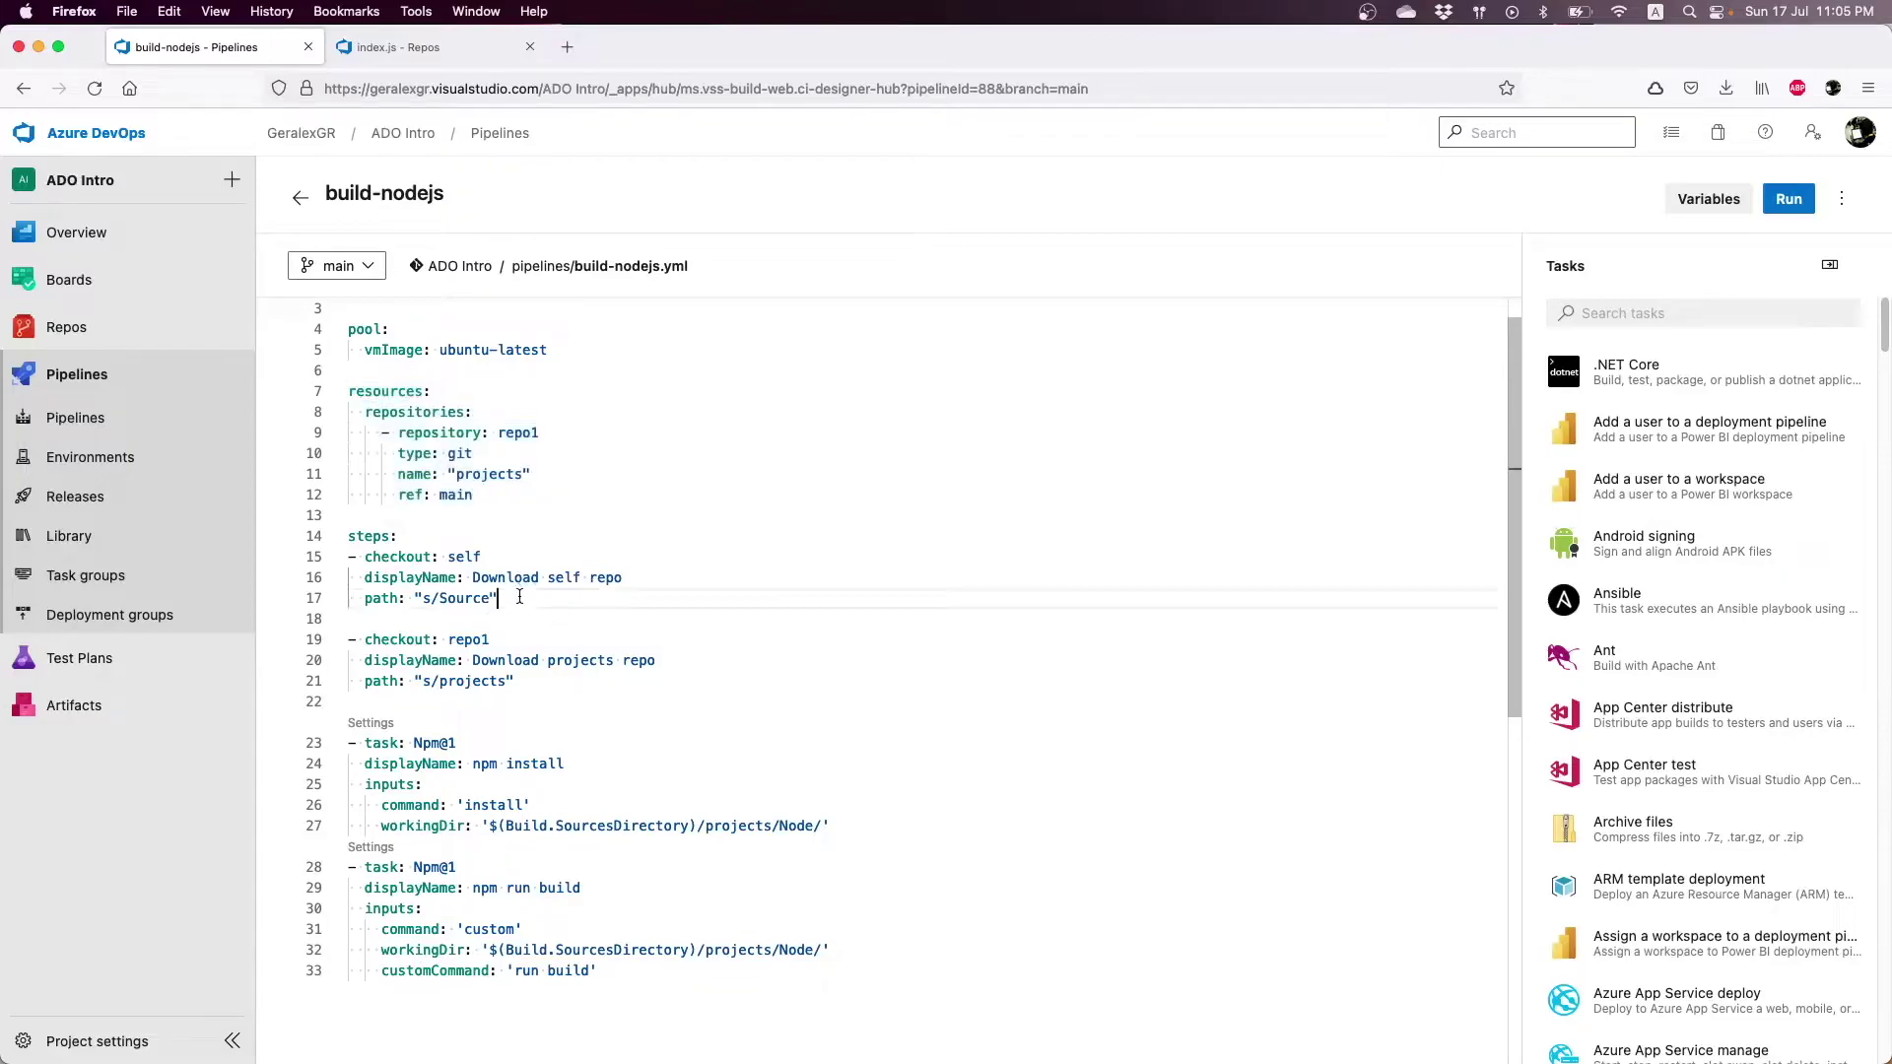
pyautogui.moveTo(517, 598); pyautogui.dragTo(348, 536)
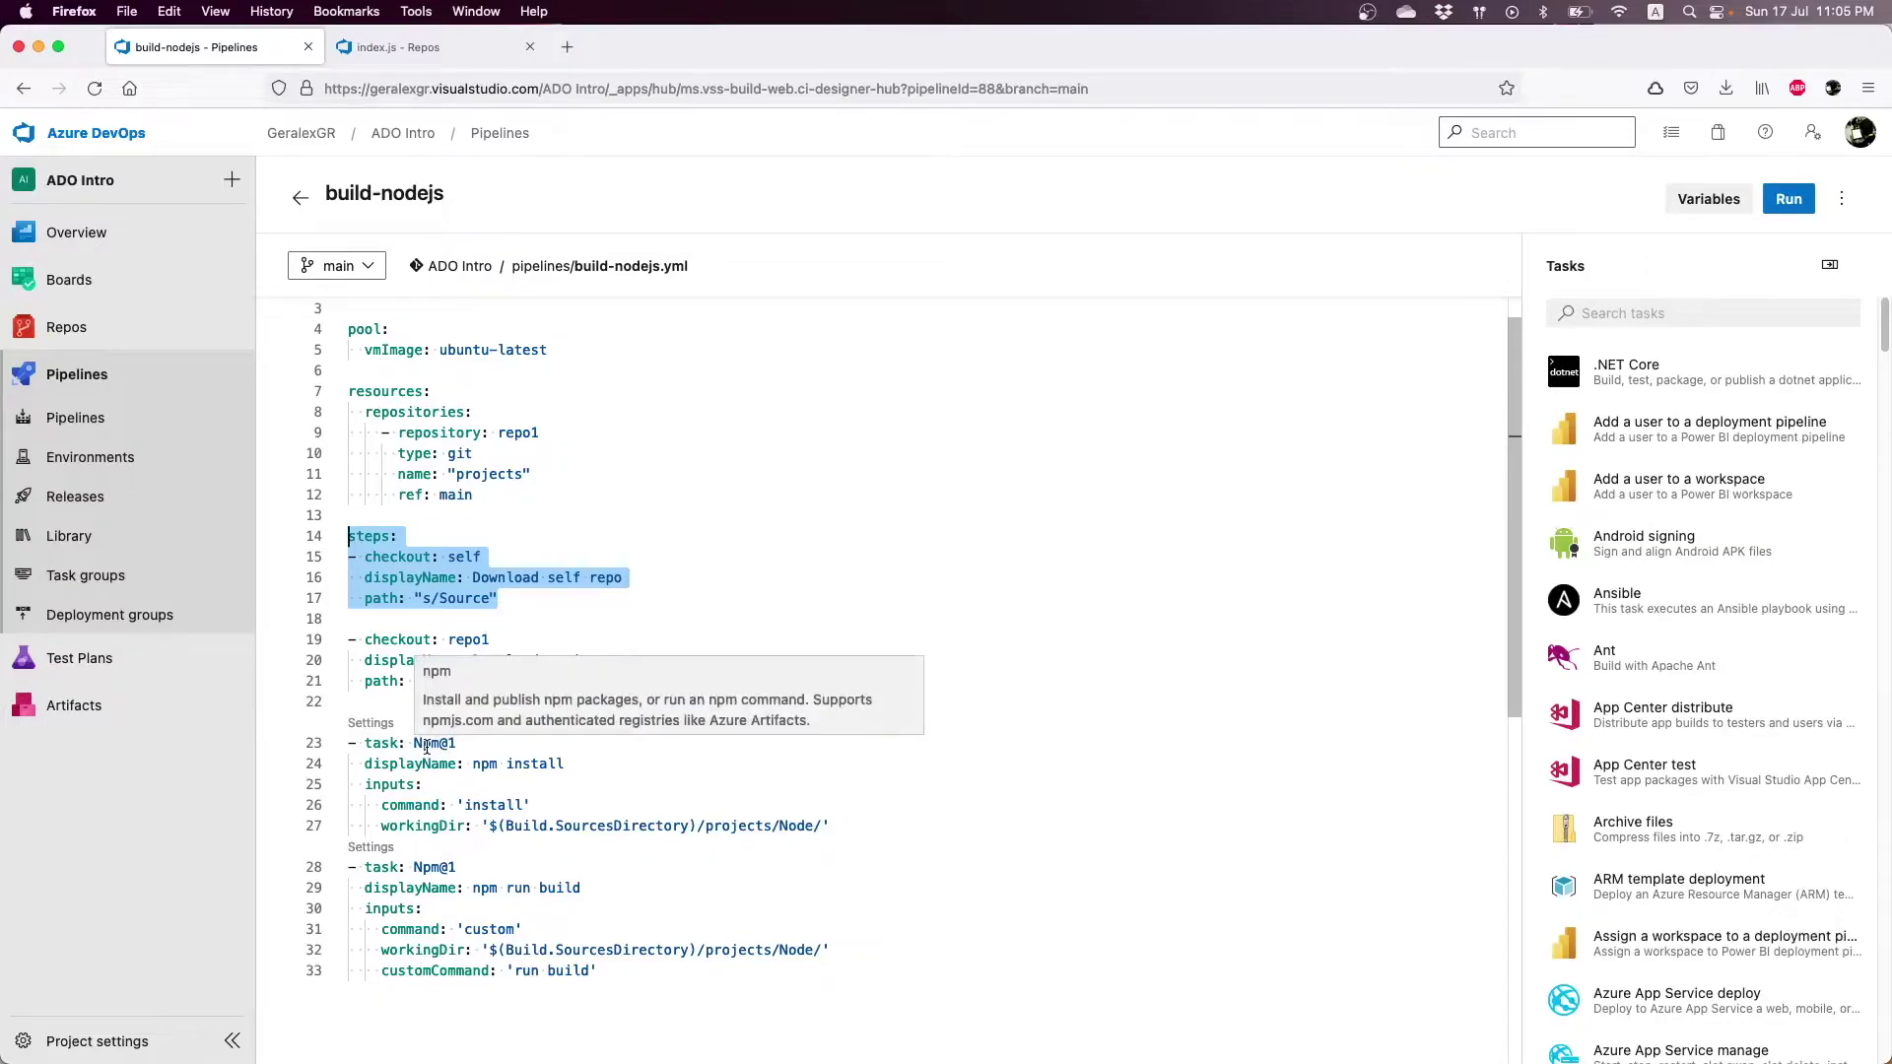
pyautogui.click(370, 722)
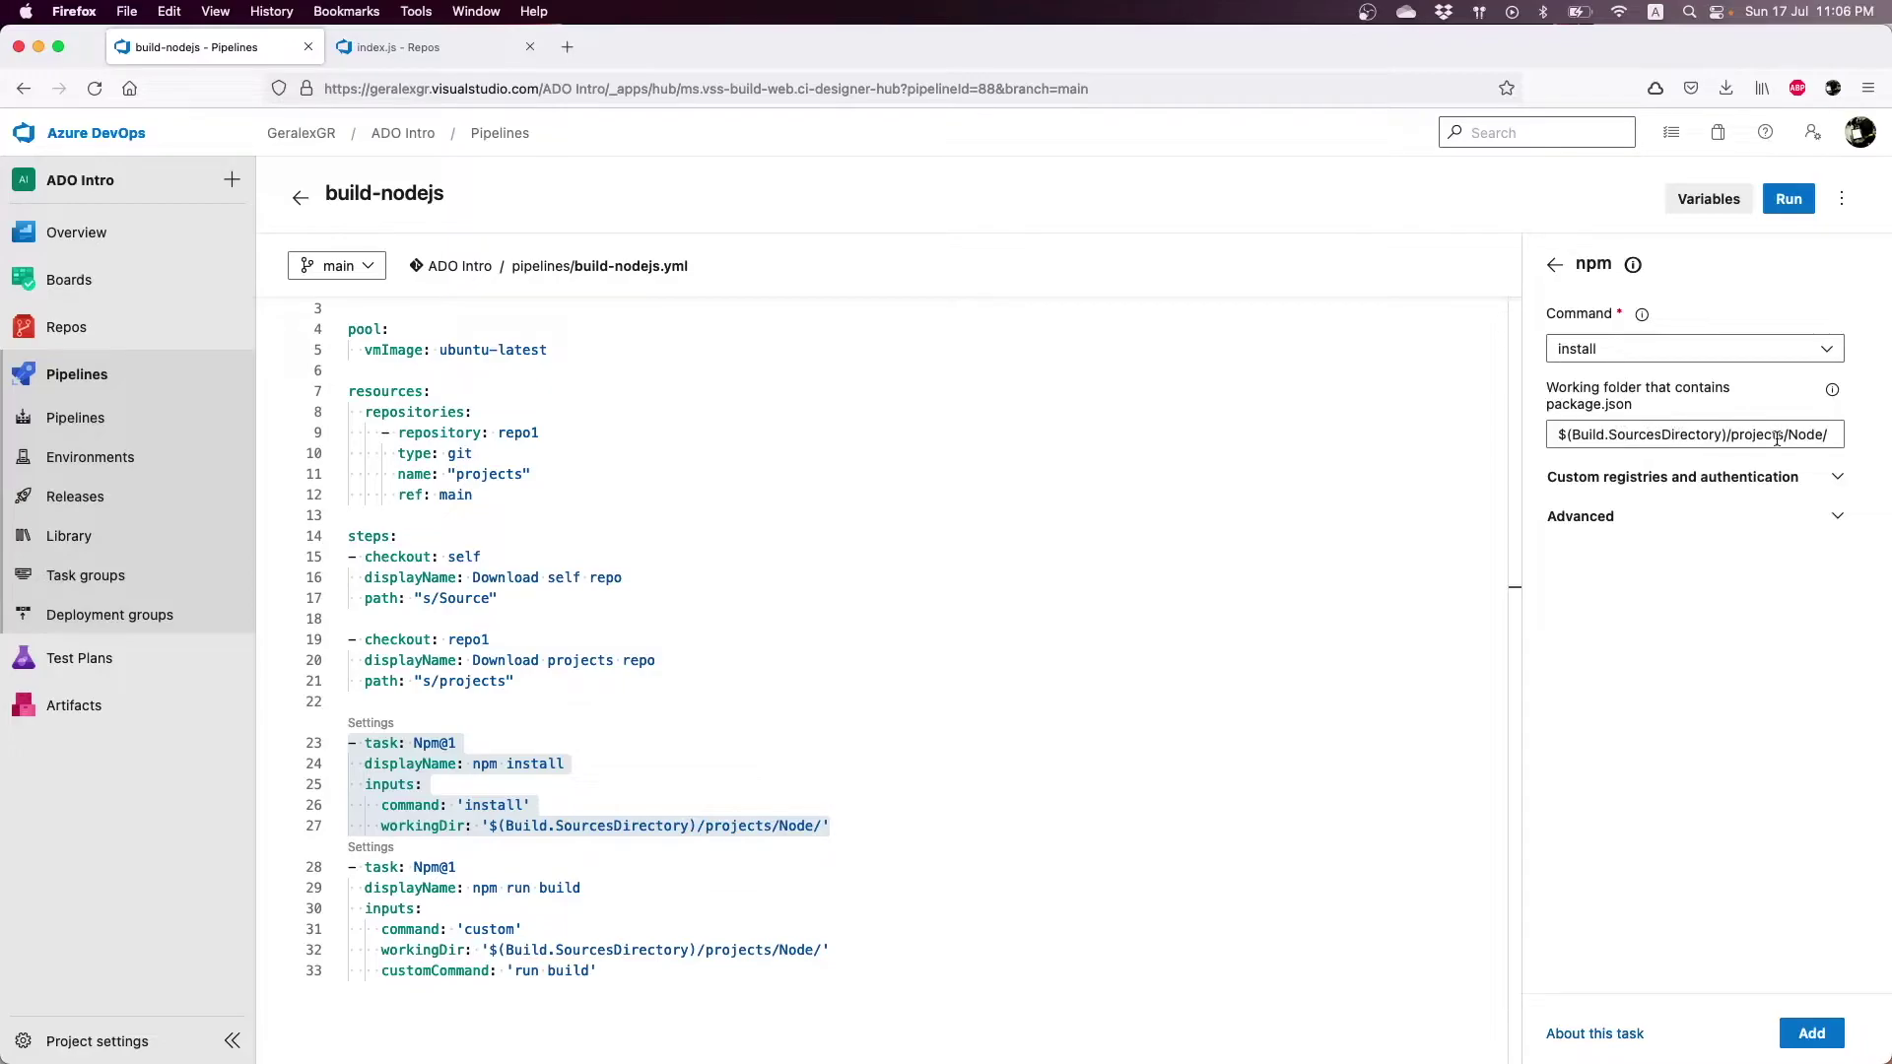
# Inspect the npm install projects/Node working folder and the npm run build custom command
pyautogui.click(1830, 433)
pyautogui.moveTo(1830, 434); pyautogui.dragTo(1548, 434)
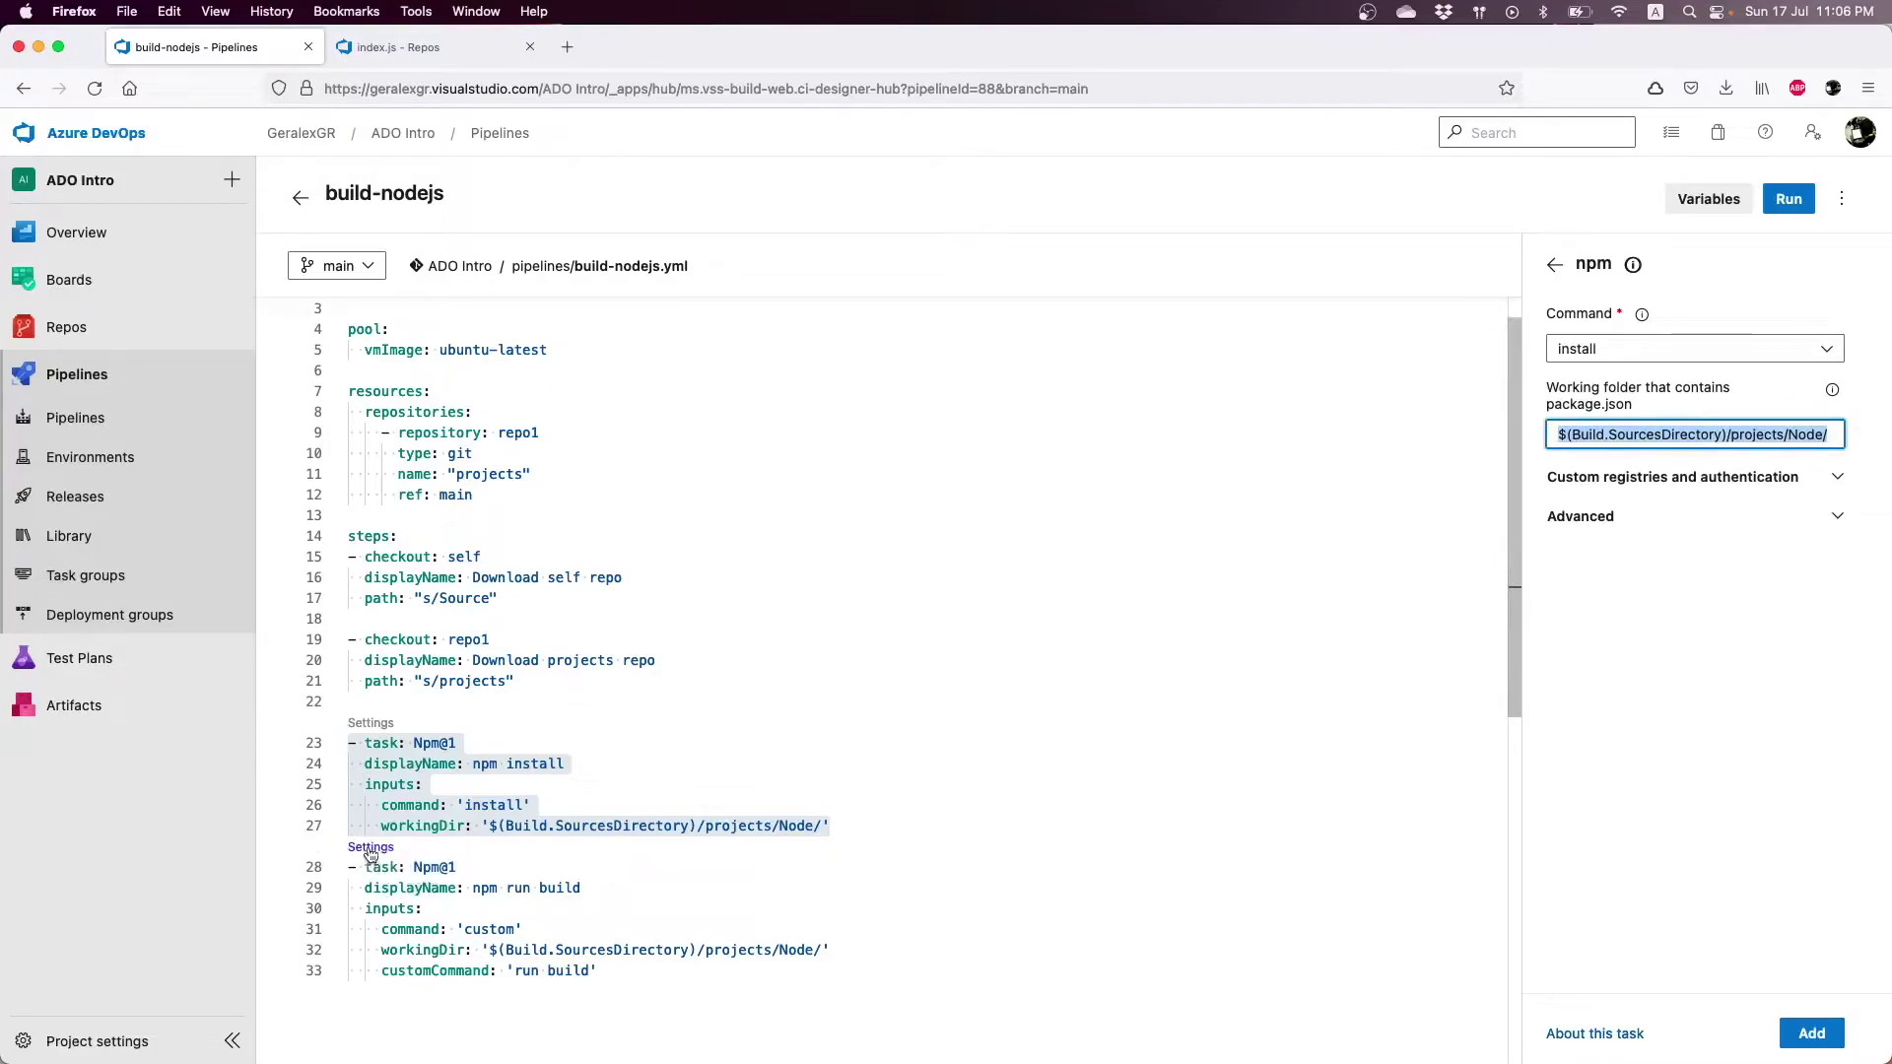
pyautogui.click(374, 869)
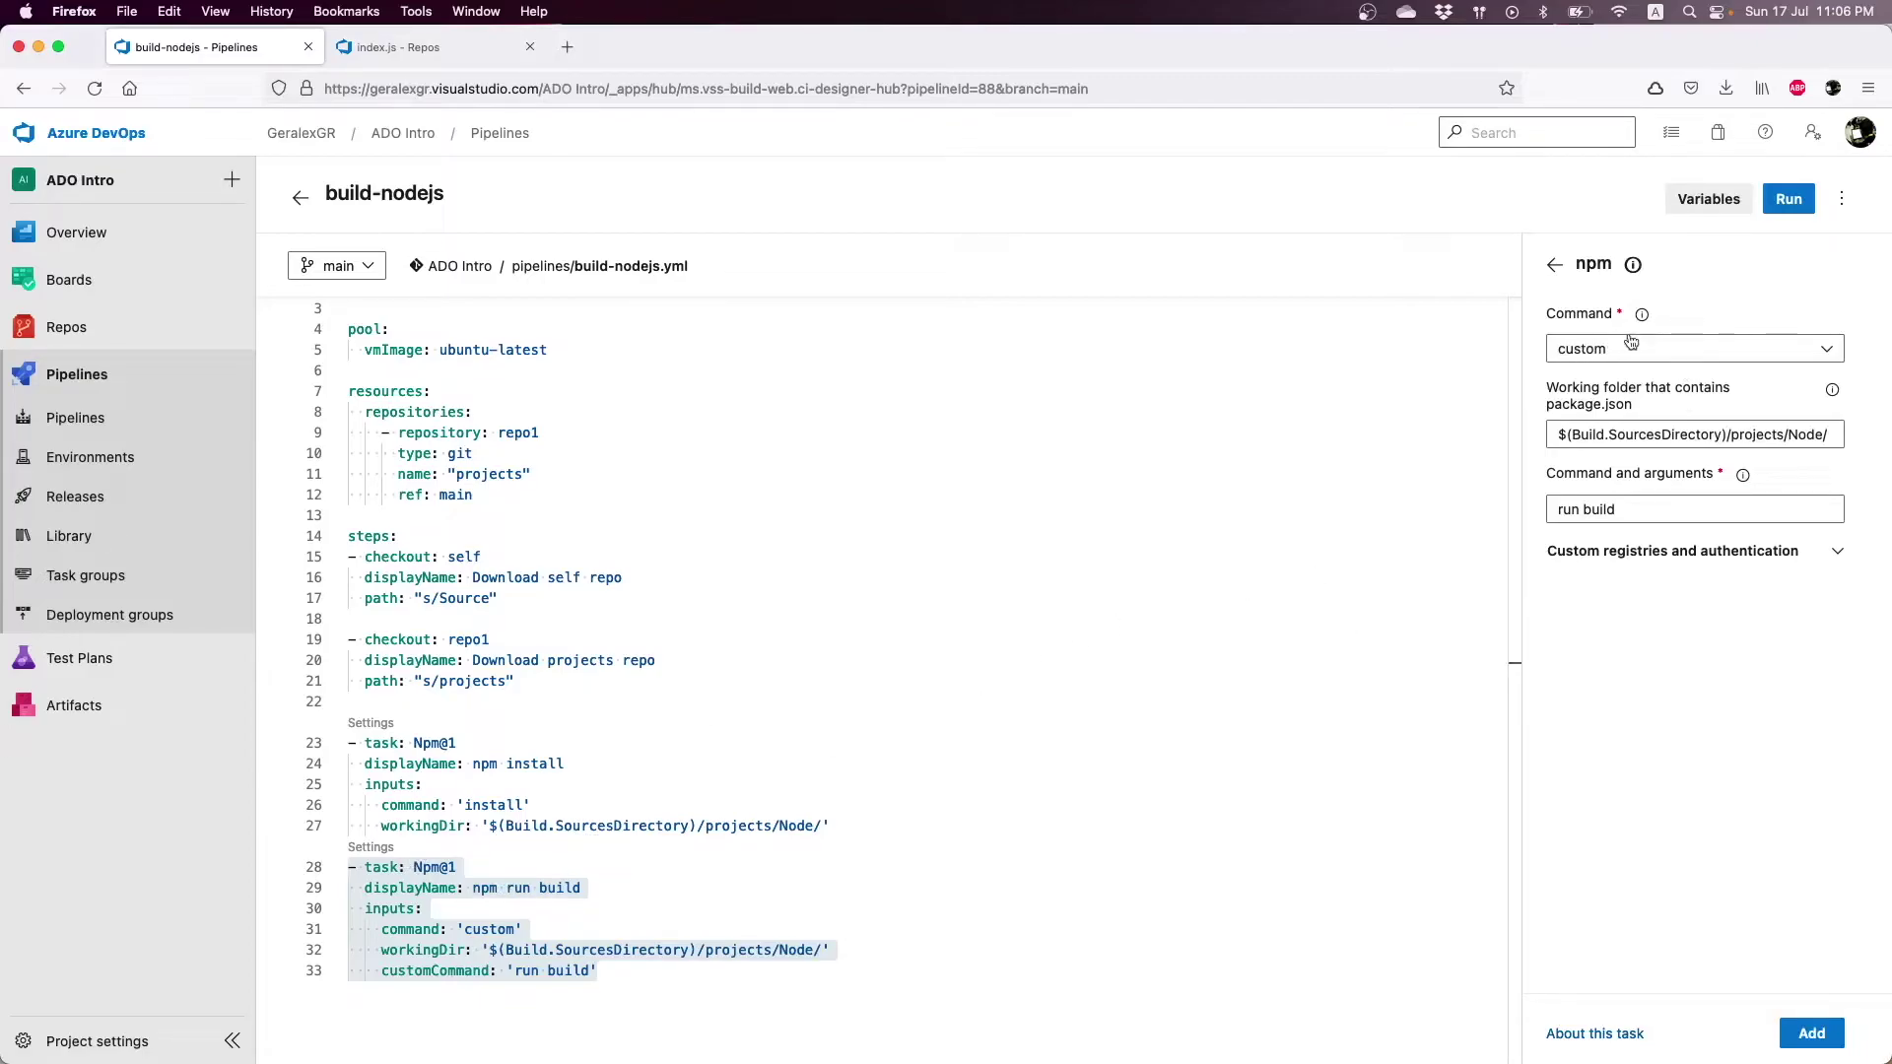
pyautogui.doubleClick(1619, 510)
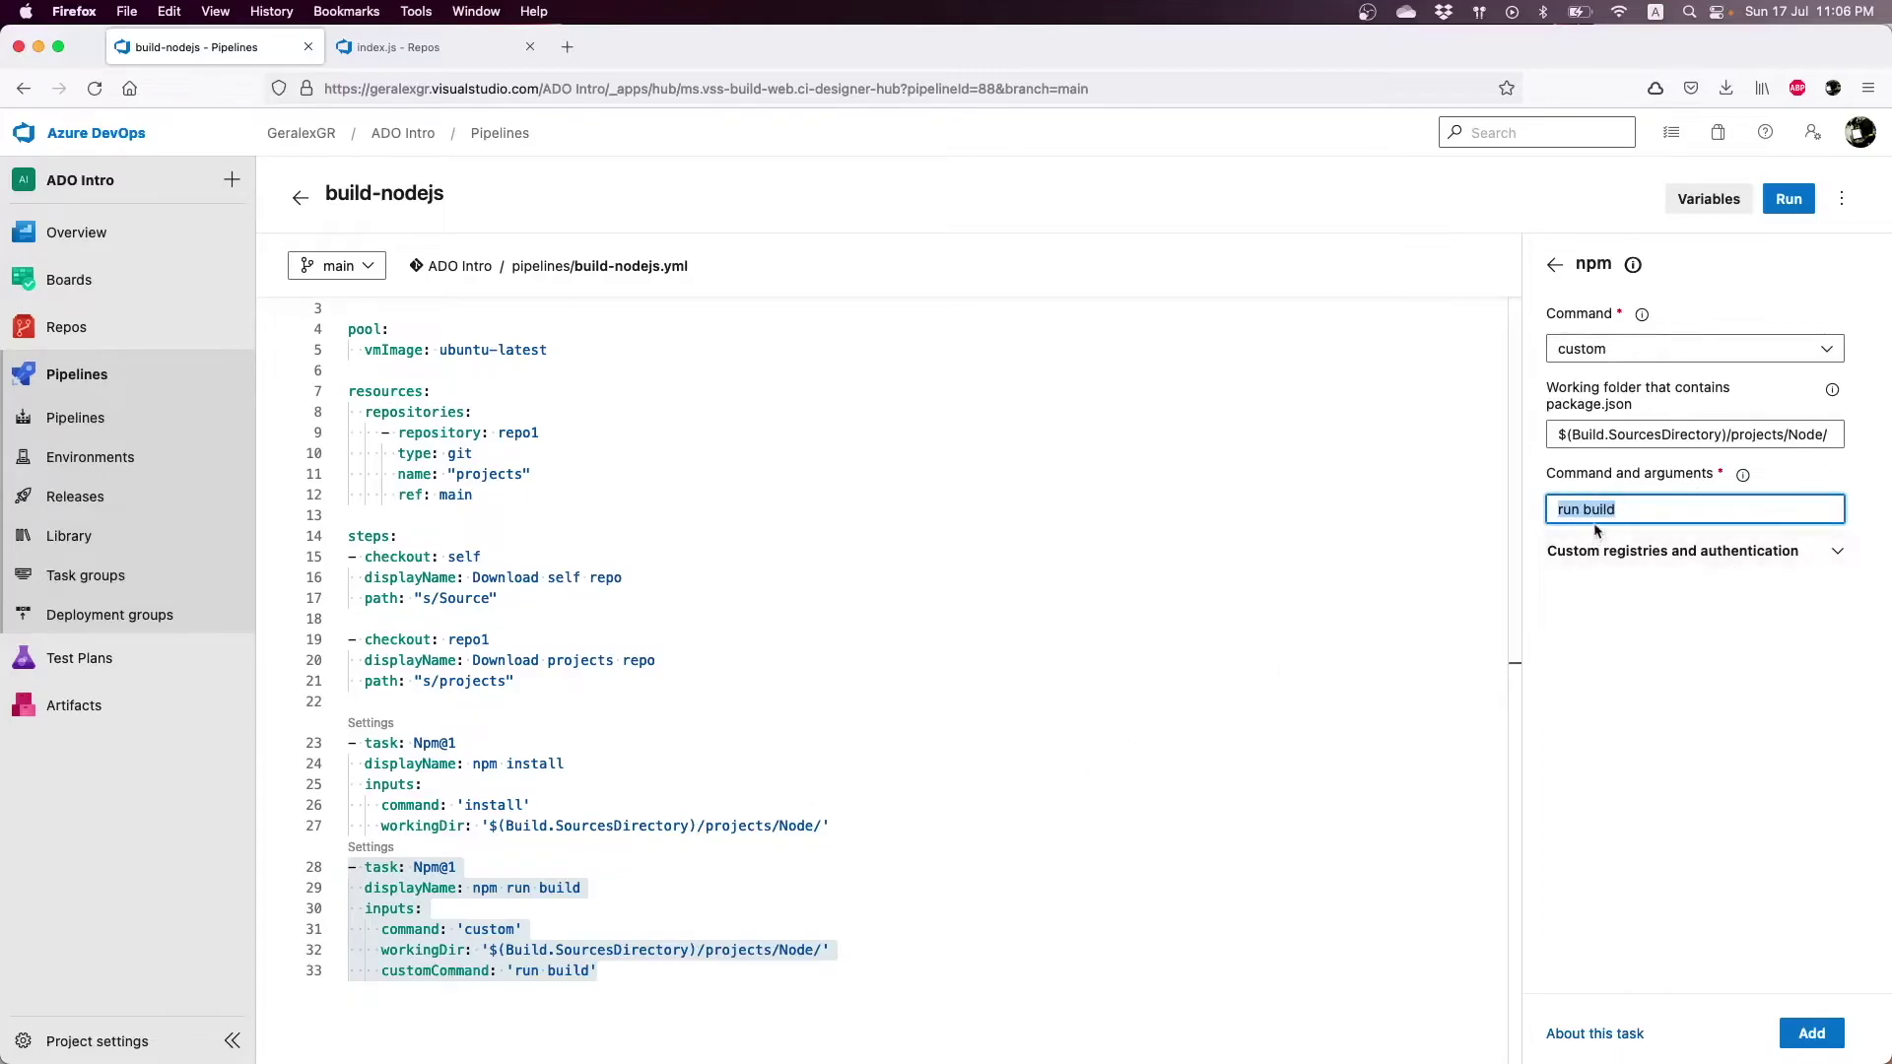
pyautogui.click(387, 49)
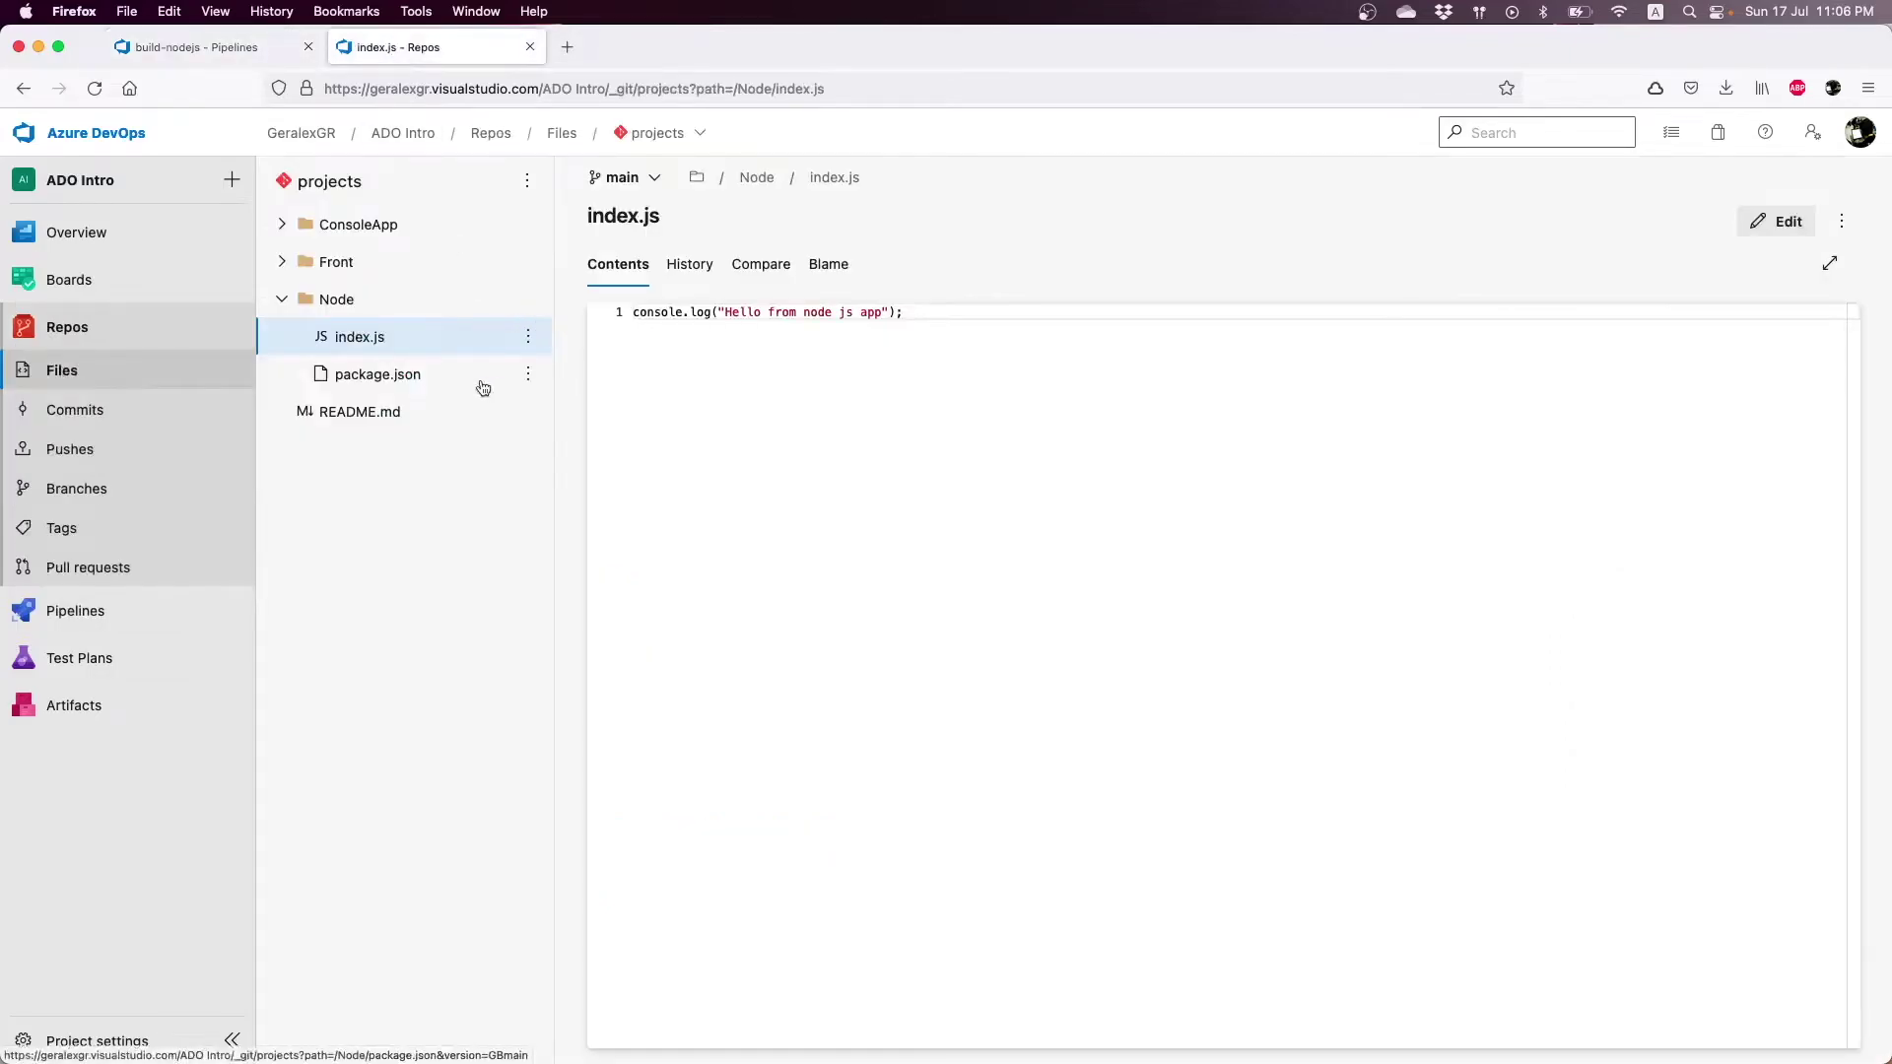
# Examine package.json's scripts section, where the build script runs node index.js
pyautogui.click(399, 378)
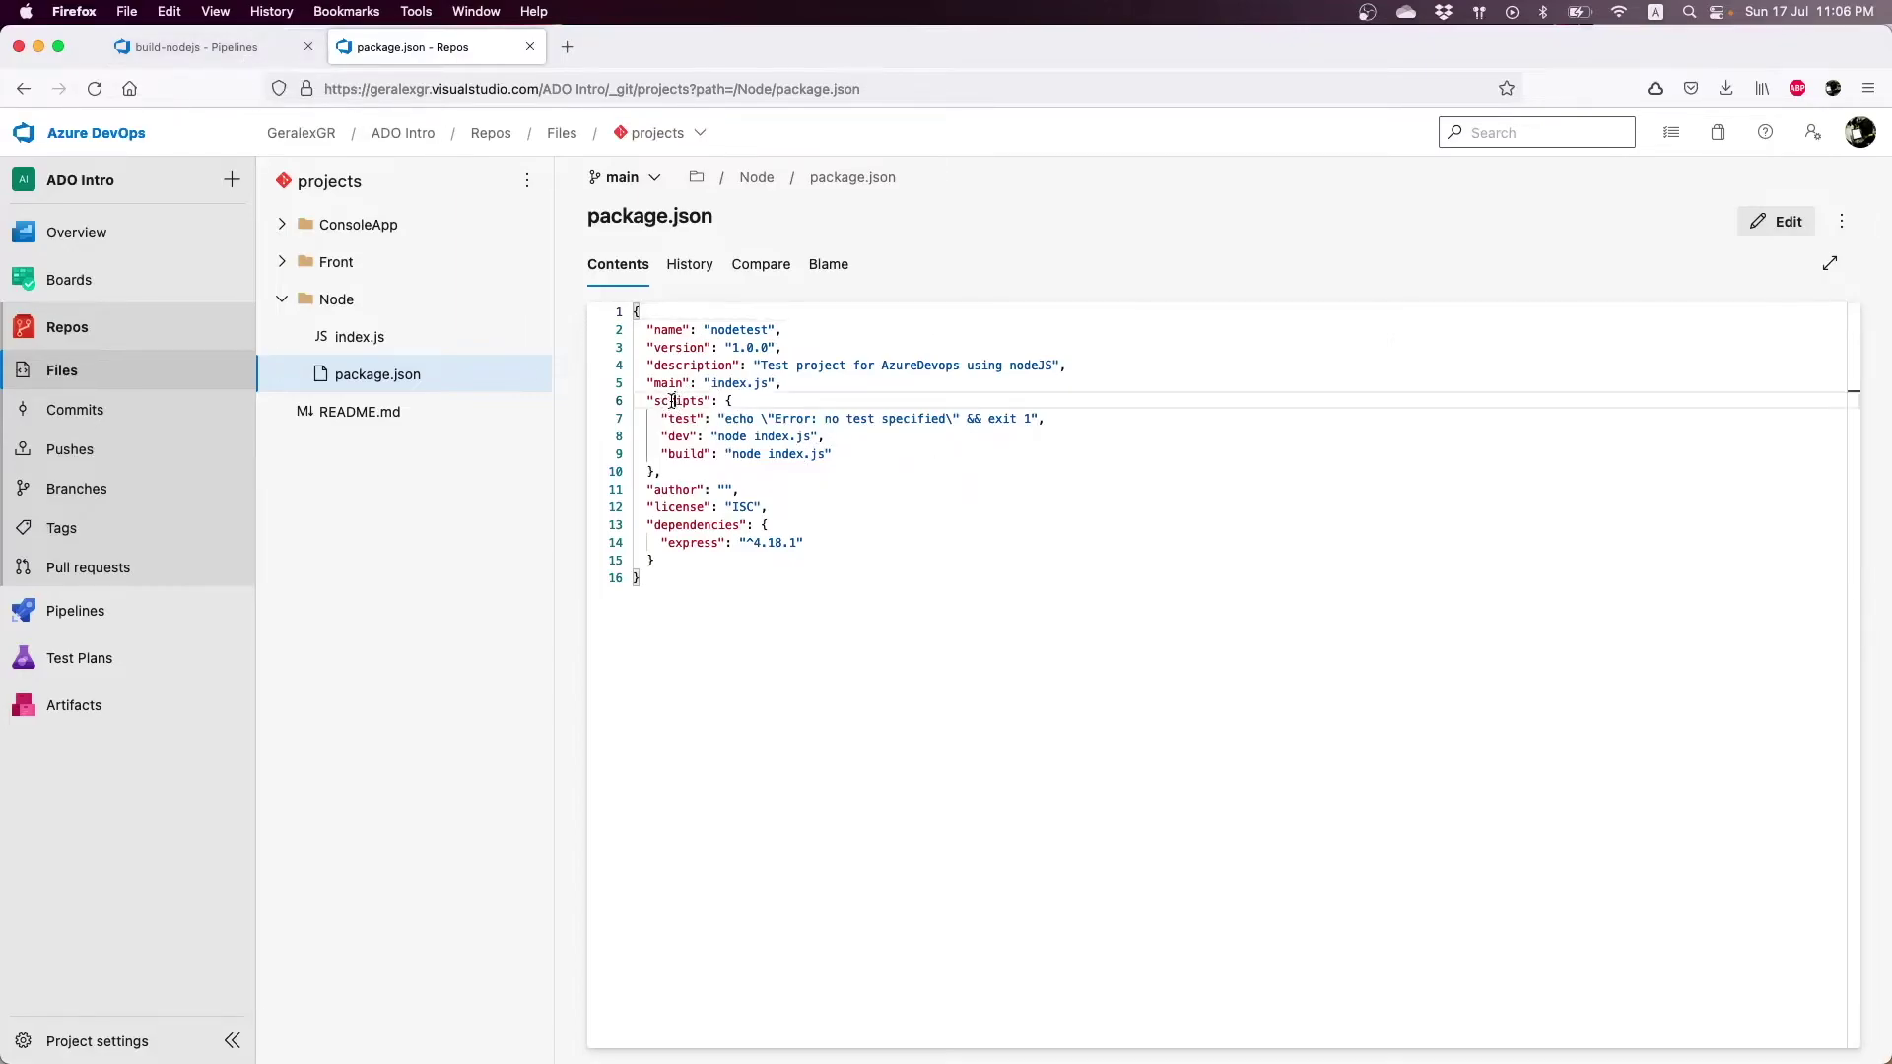
pyautogui.moveTo(656, 400); pyautogui.dragTo(707, 401)
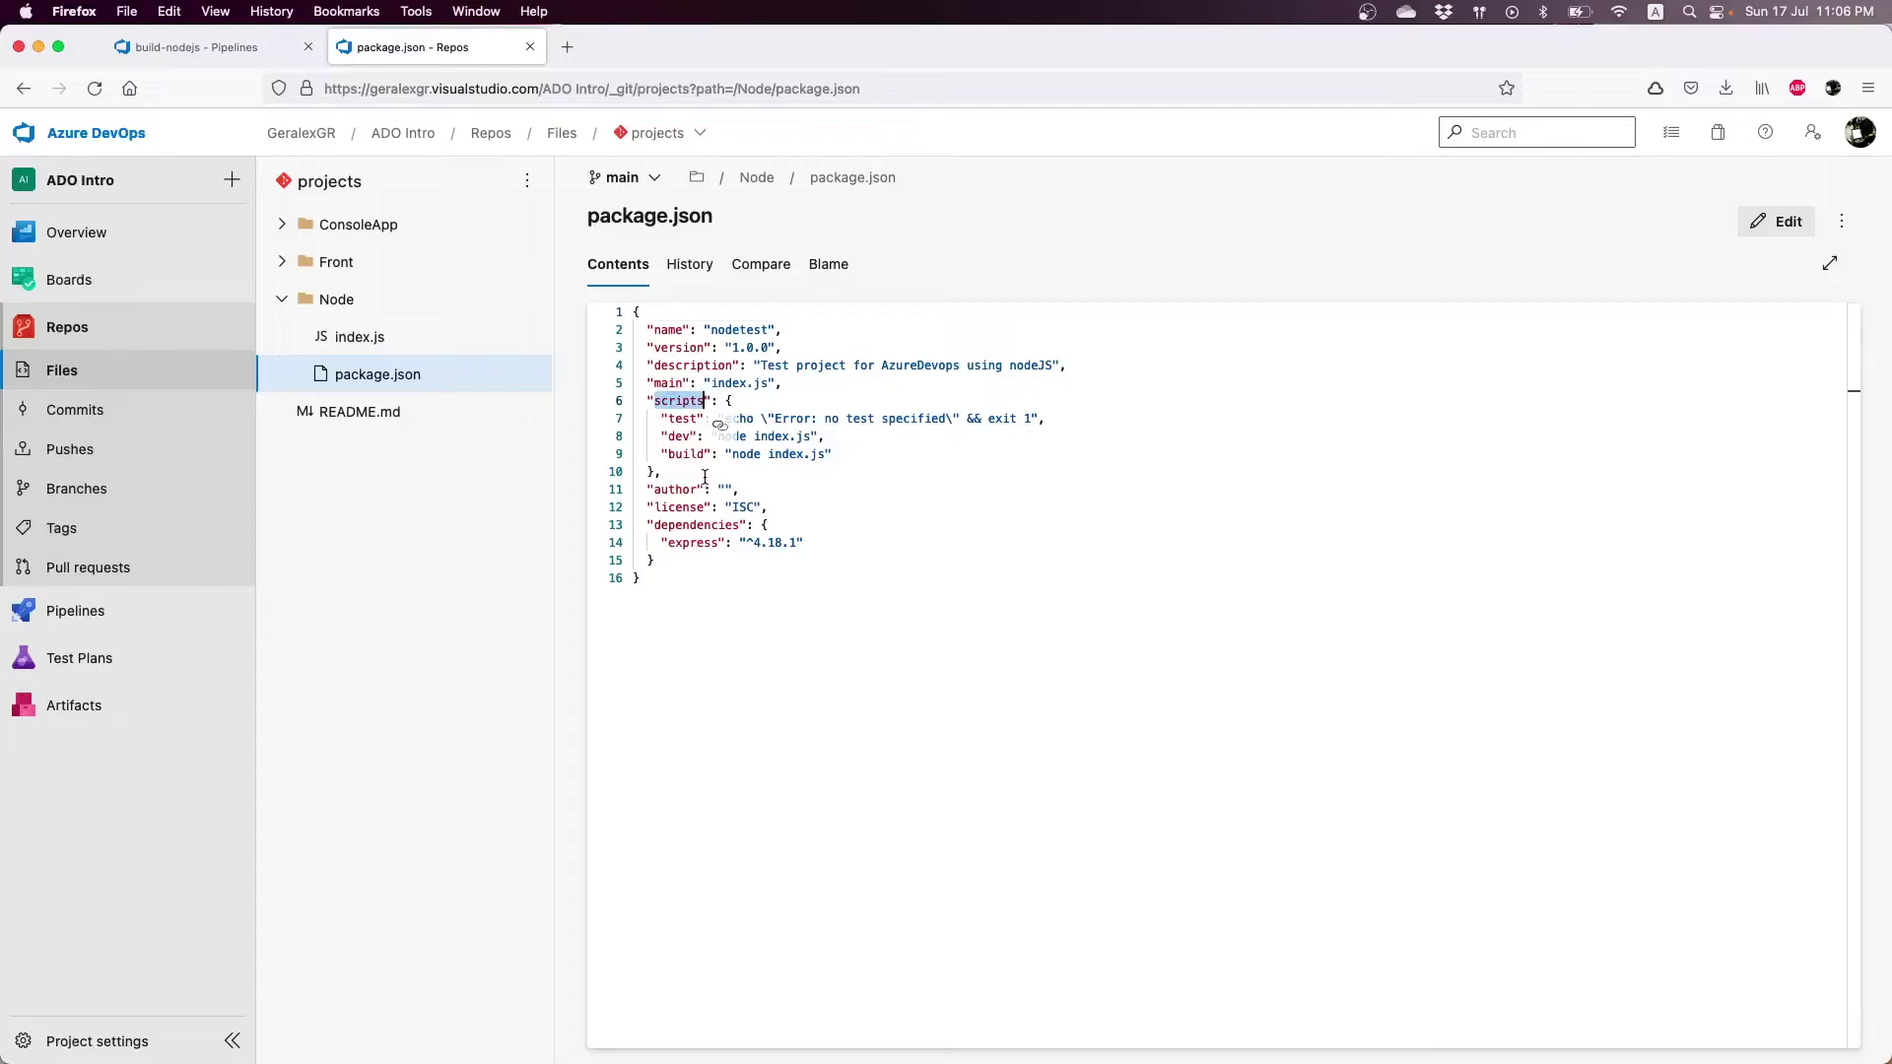
pyautogui.doubleClick(683, 454)
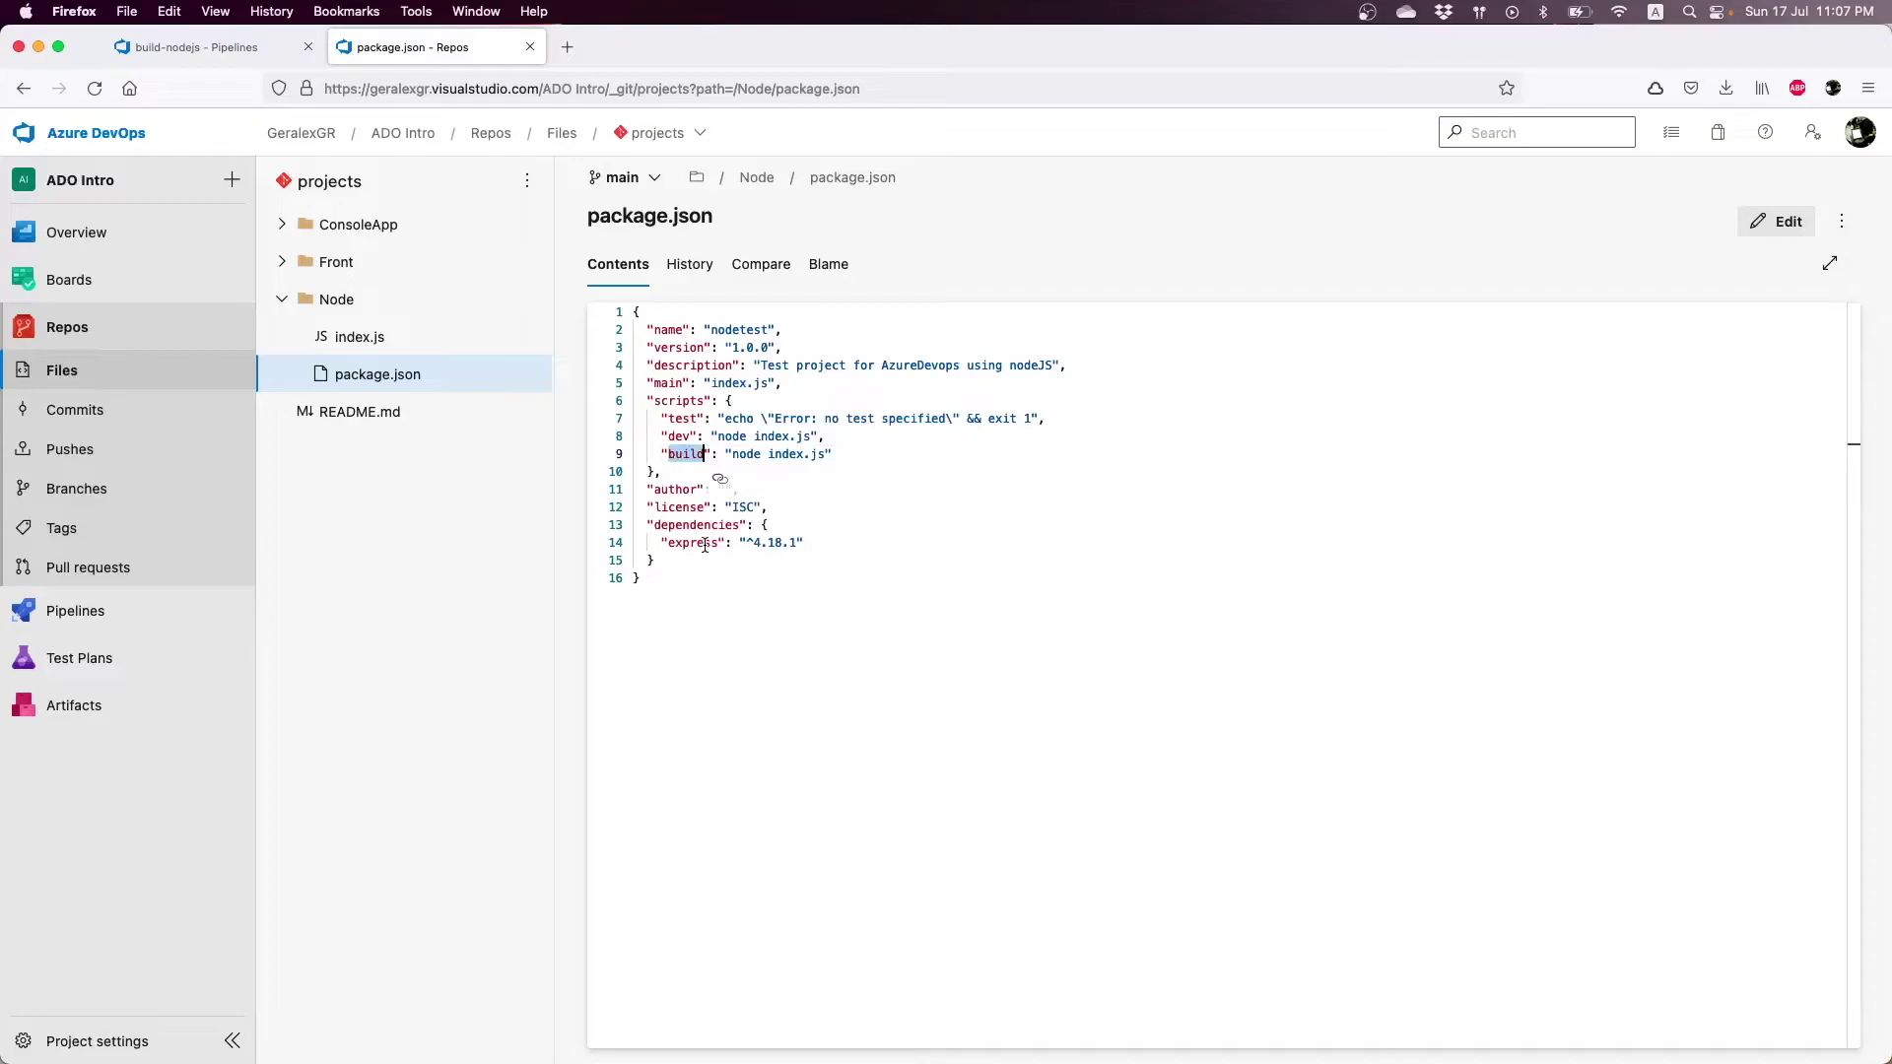
pyautogui.doubleClick(740, 454)
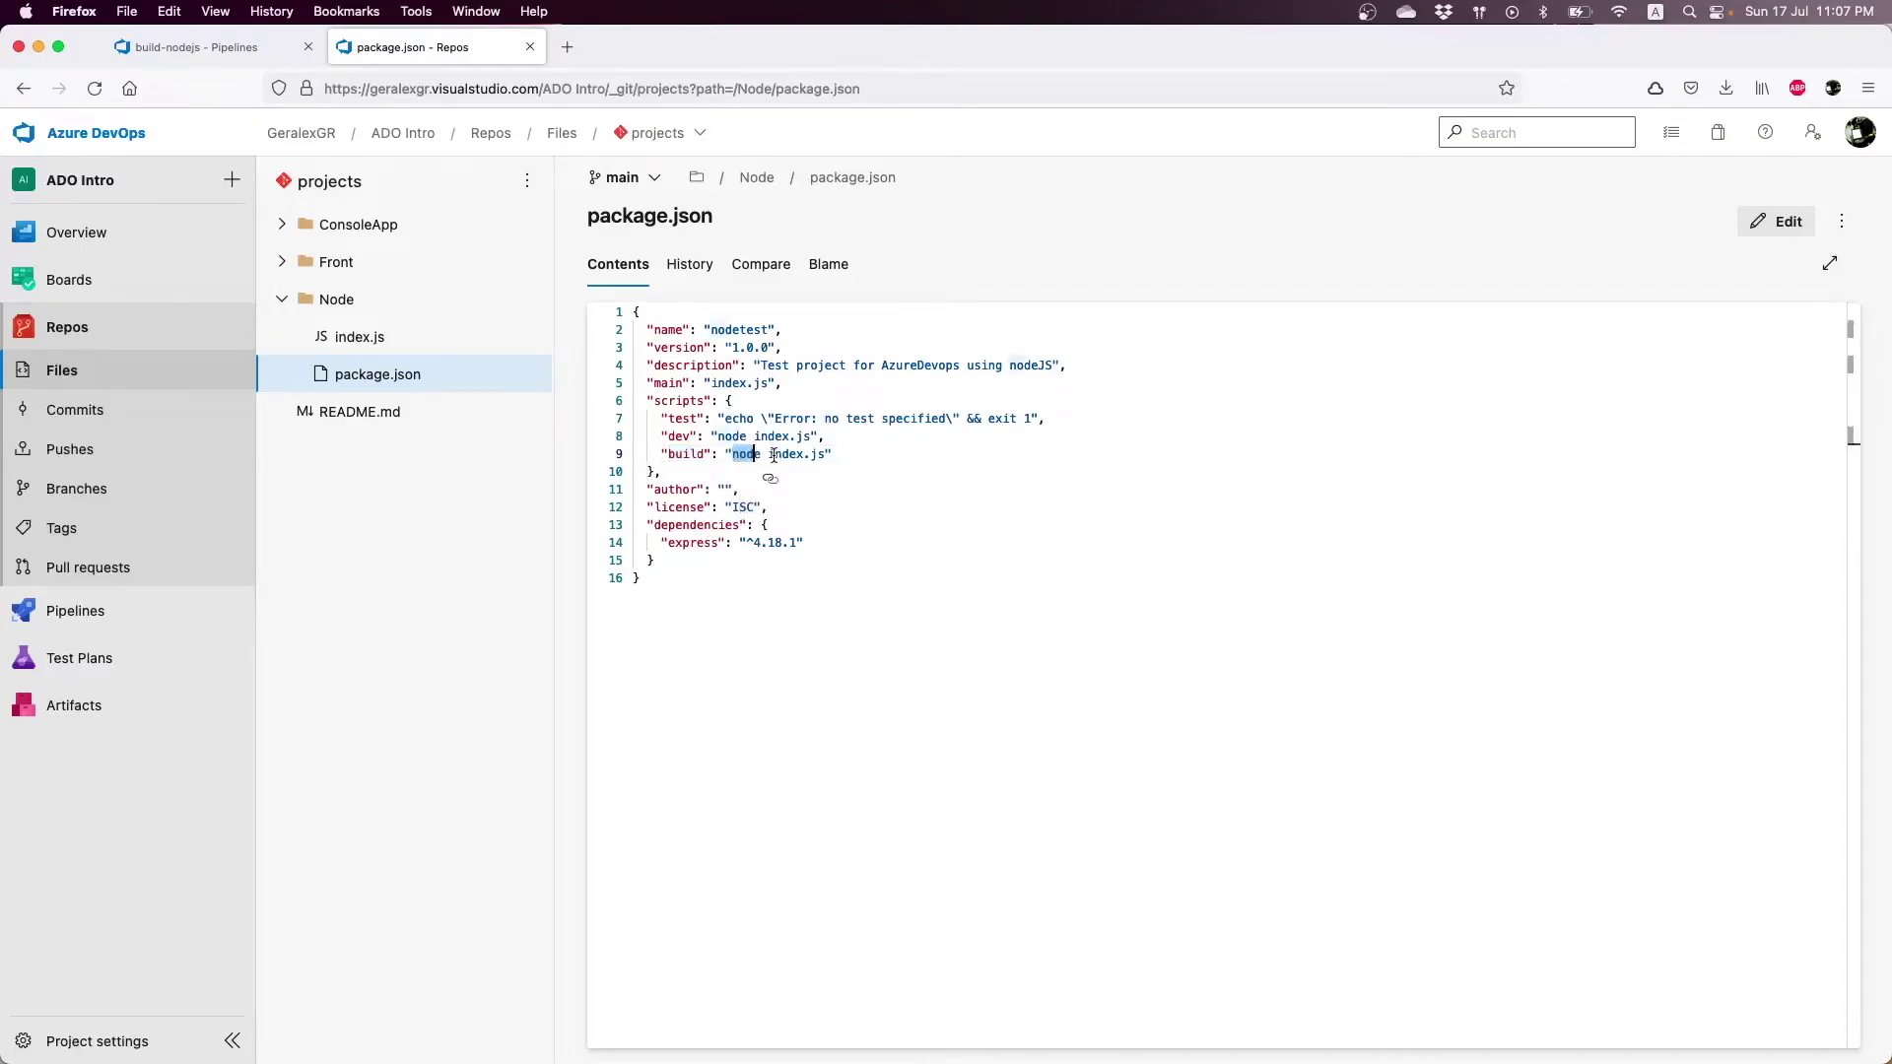
pyautogui.click(772, 454)
pyautogui.moveTo(769, 454); pyautogui.dragTo(832, 453)
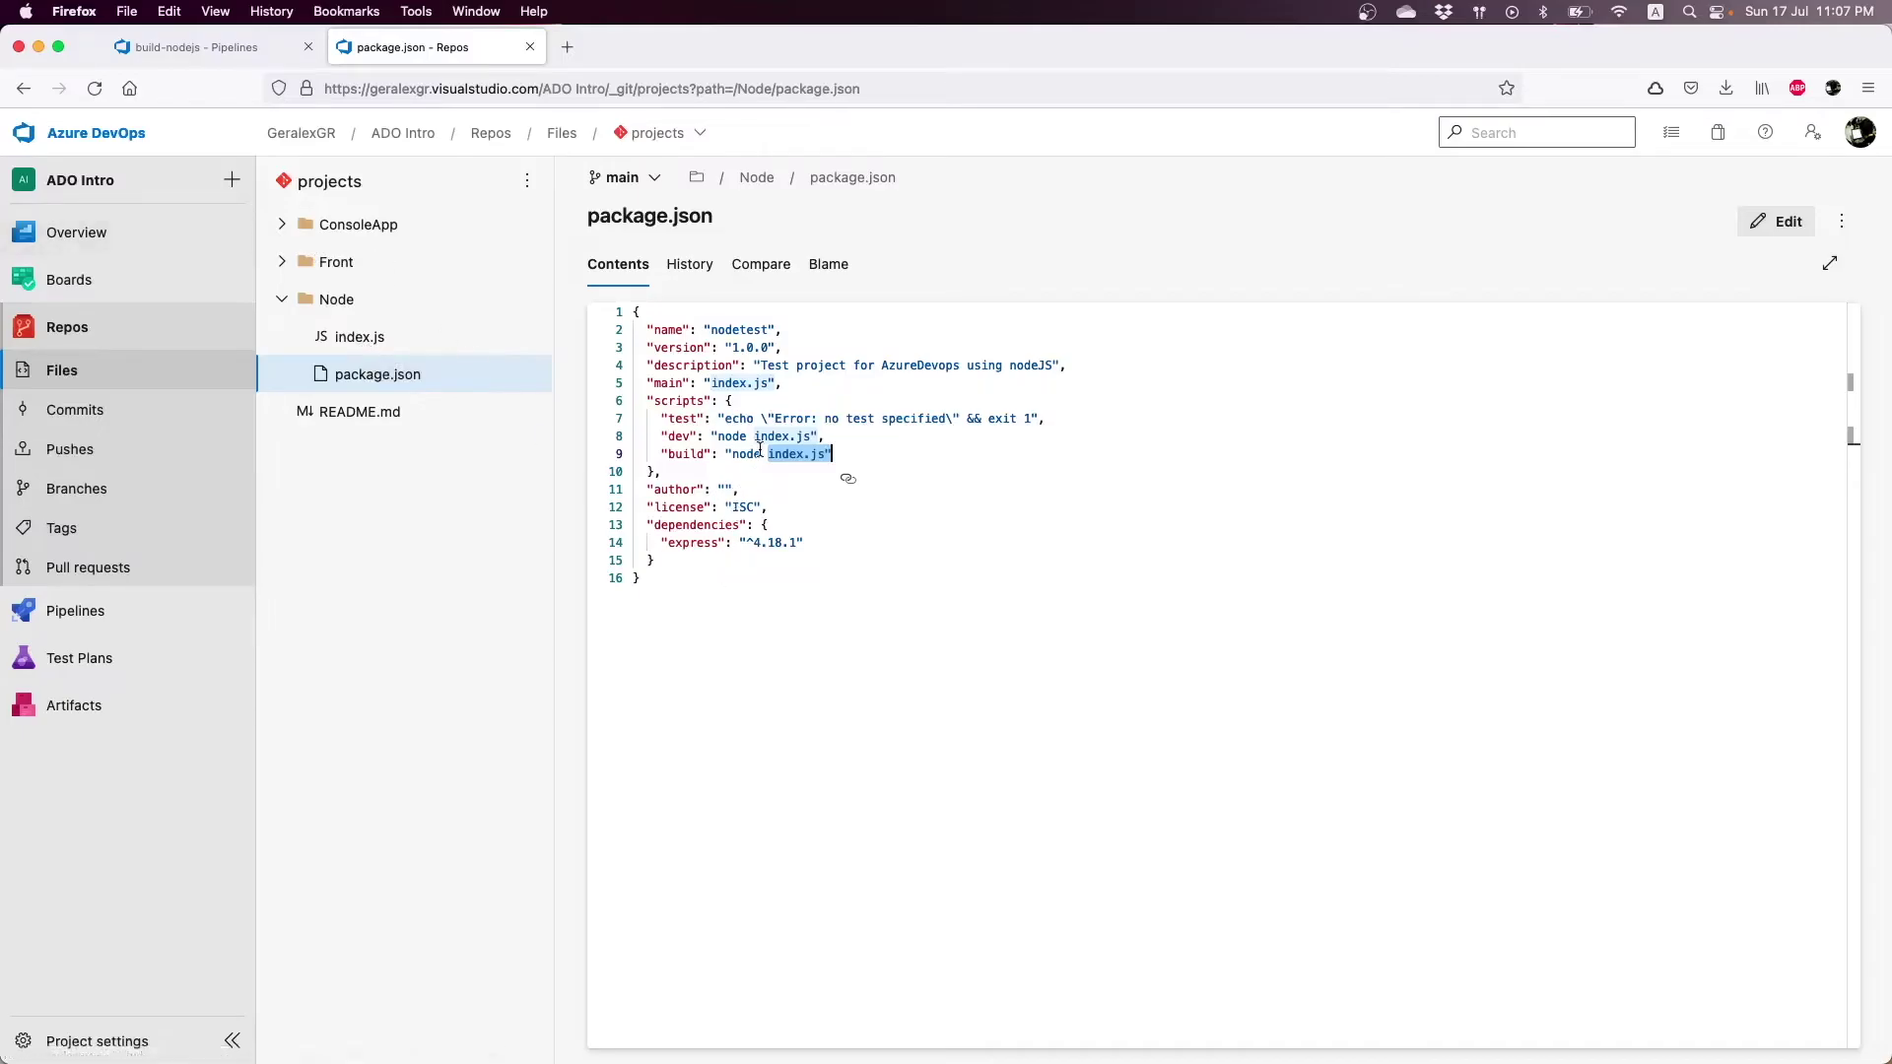
pyautogui.click(207, 45)
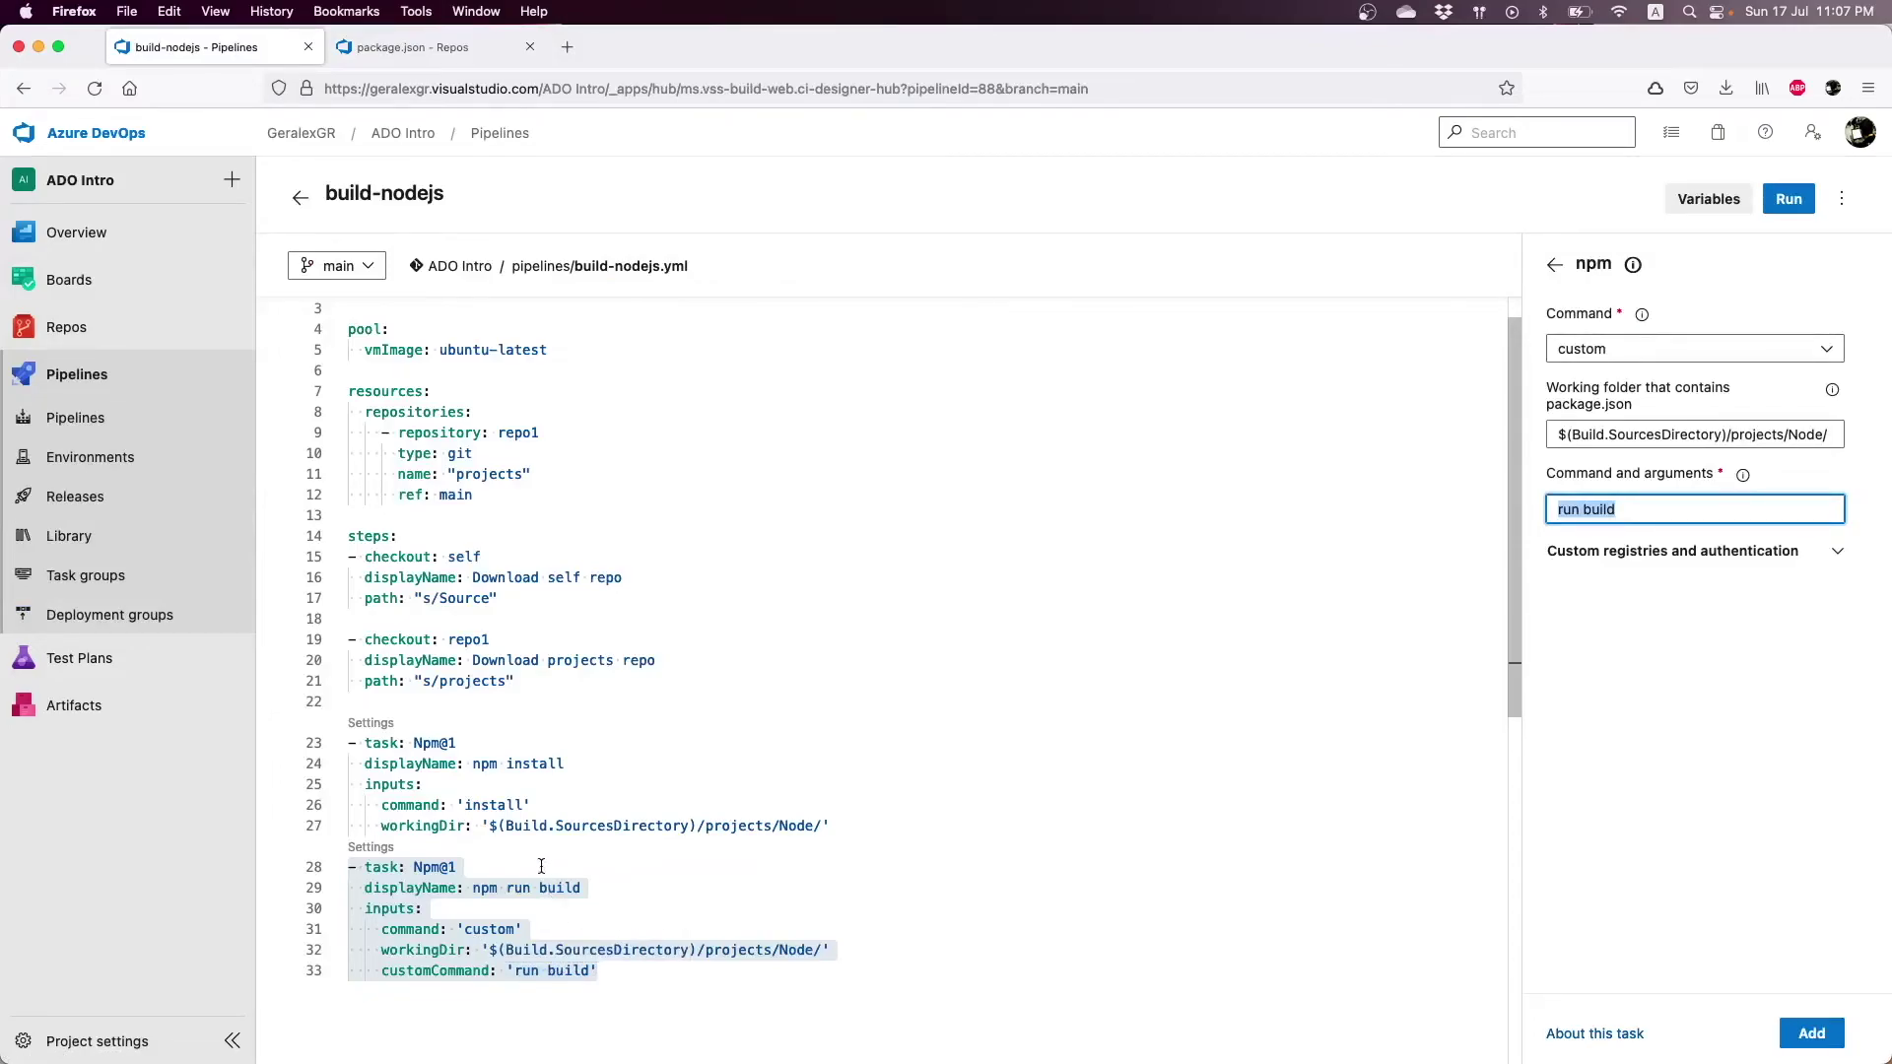
# Open Pipelines in a new tab and go to build-nodejs run #20220714.2's Job logs
pyautogui.rightClick(93, 417)
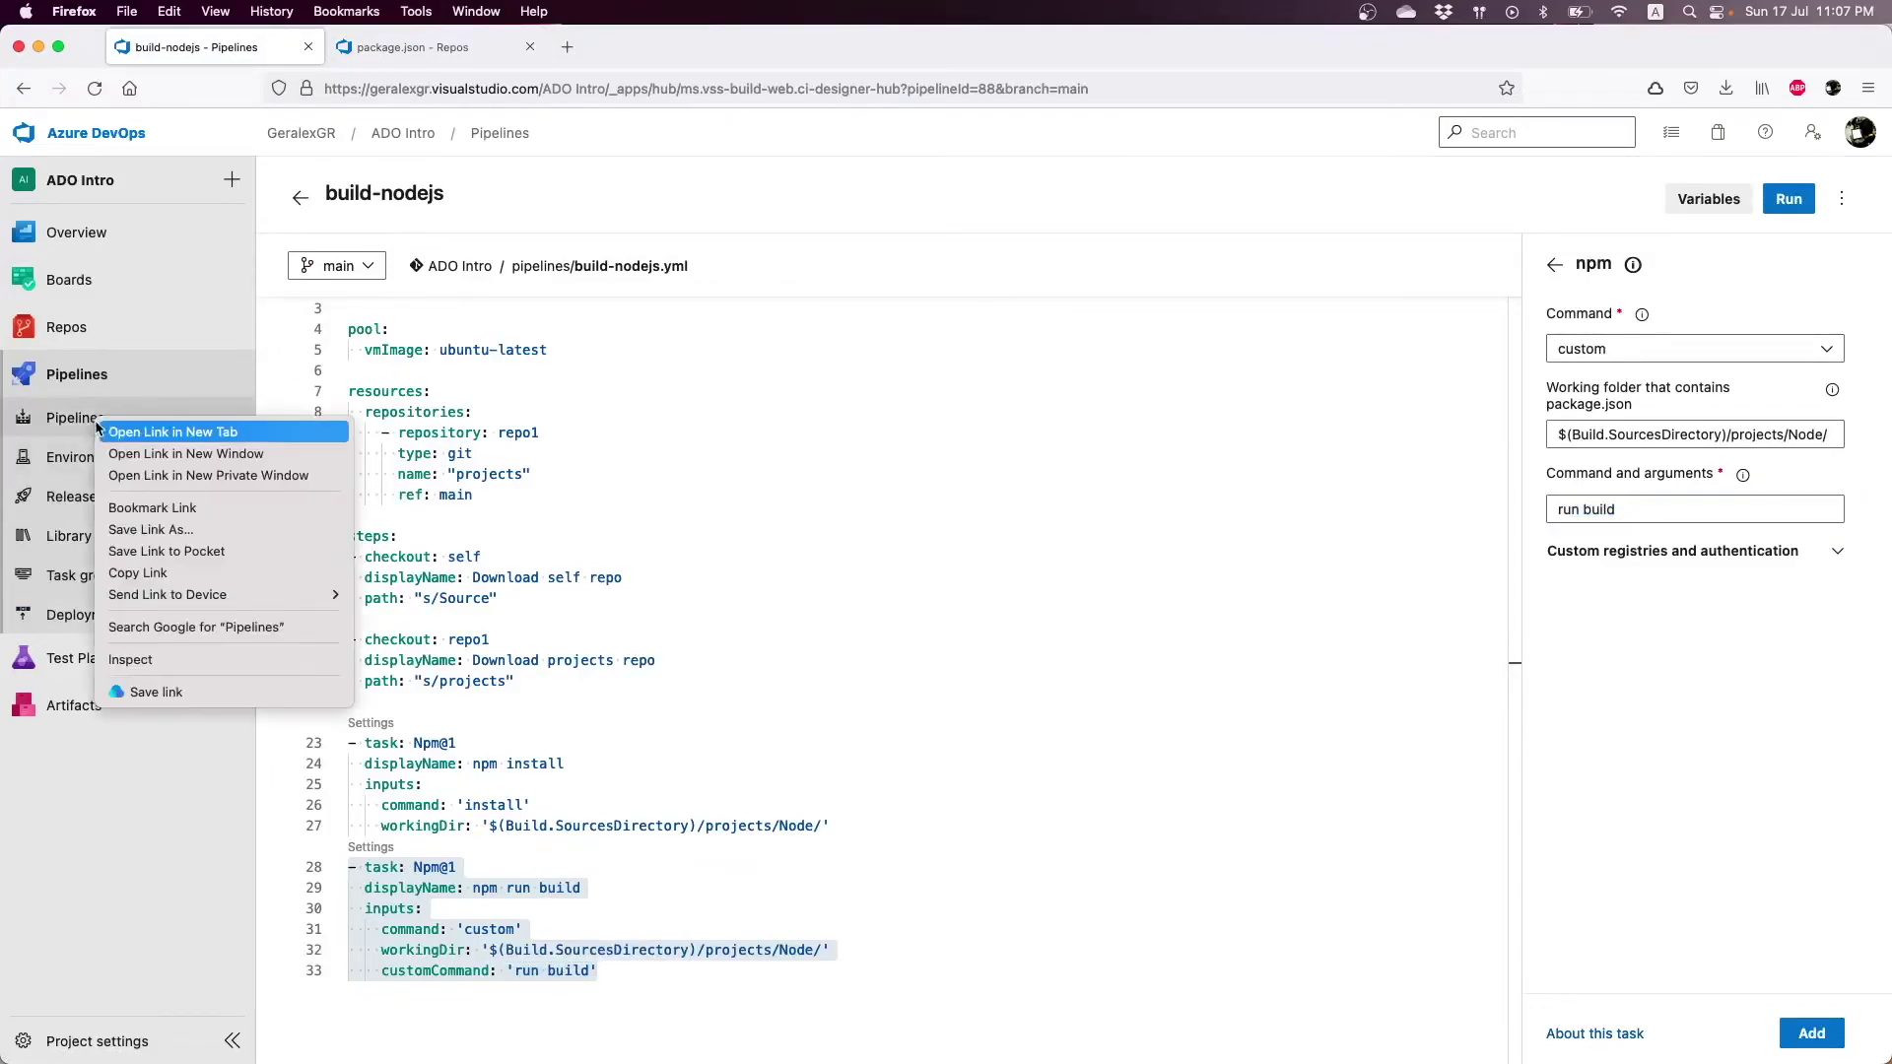
pyautogui.click(192, 422)
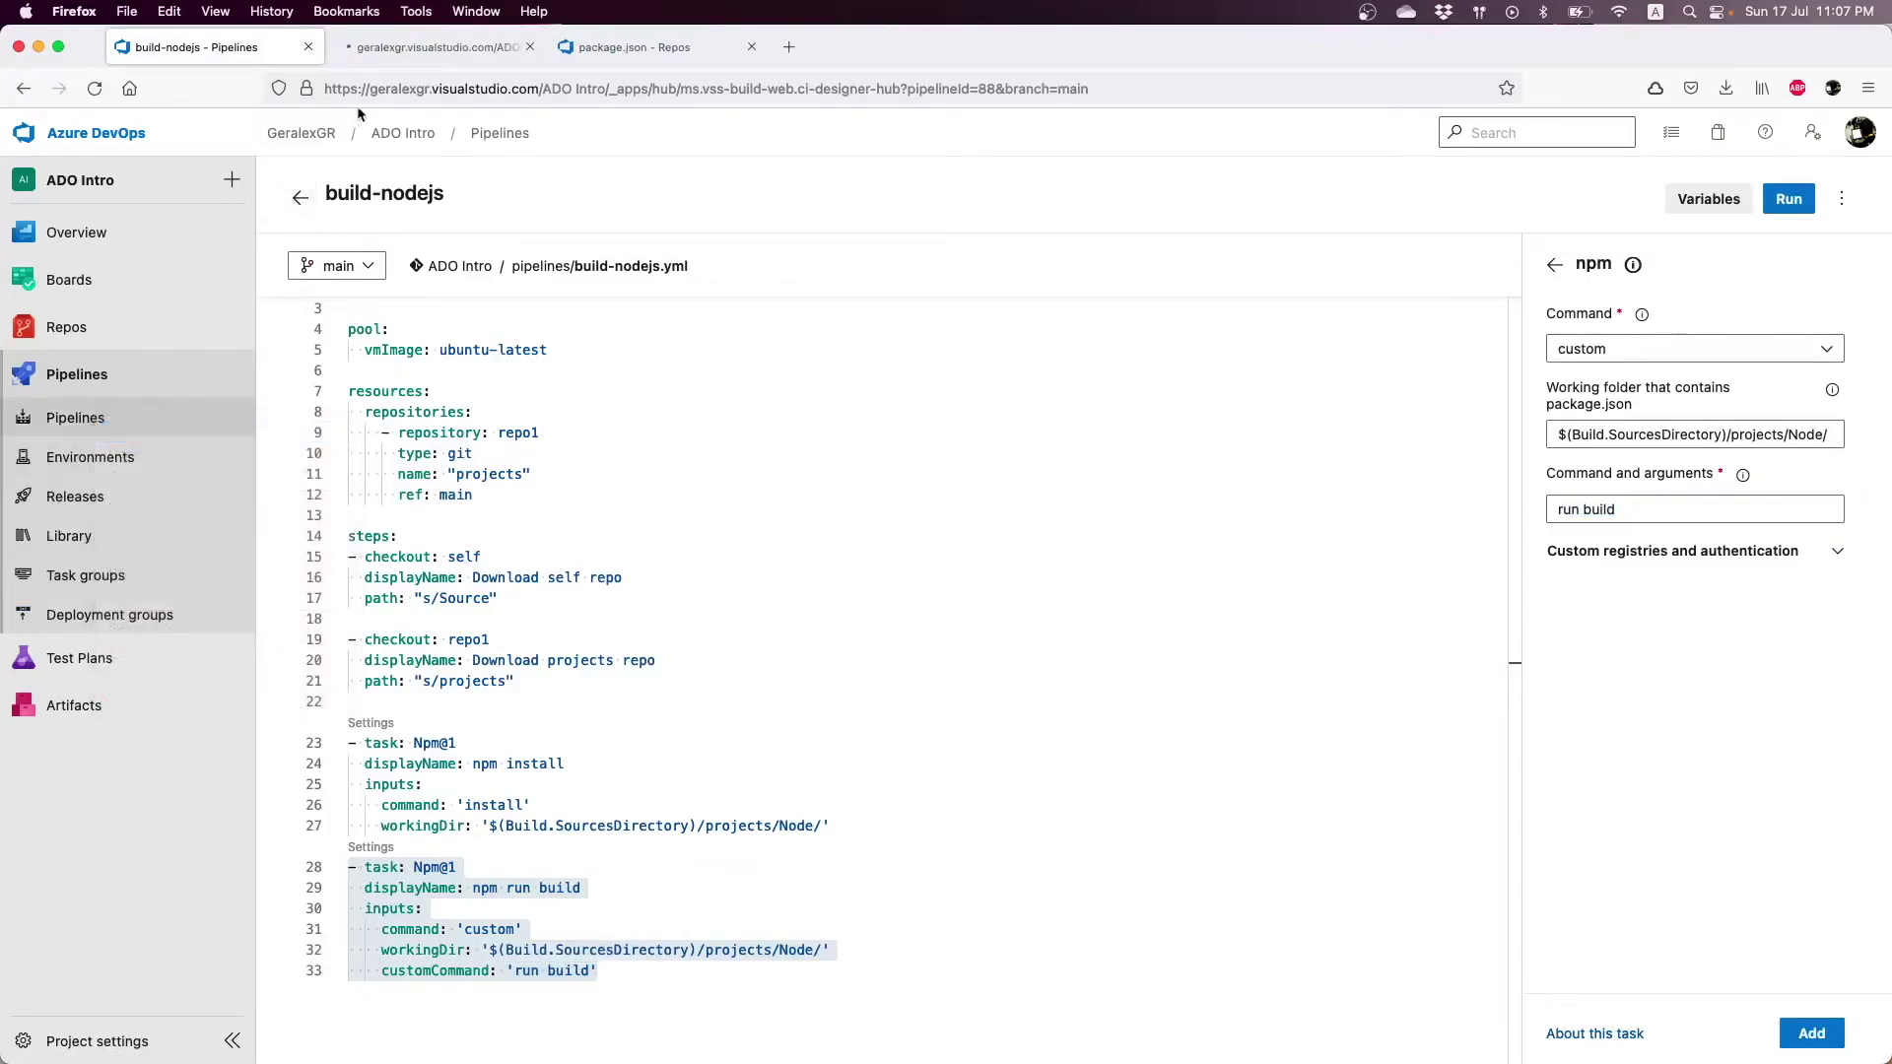
pyautogui.click(421, 49)
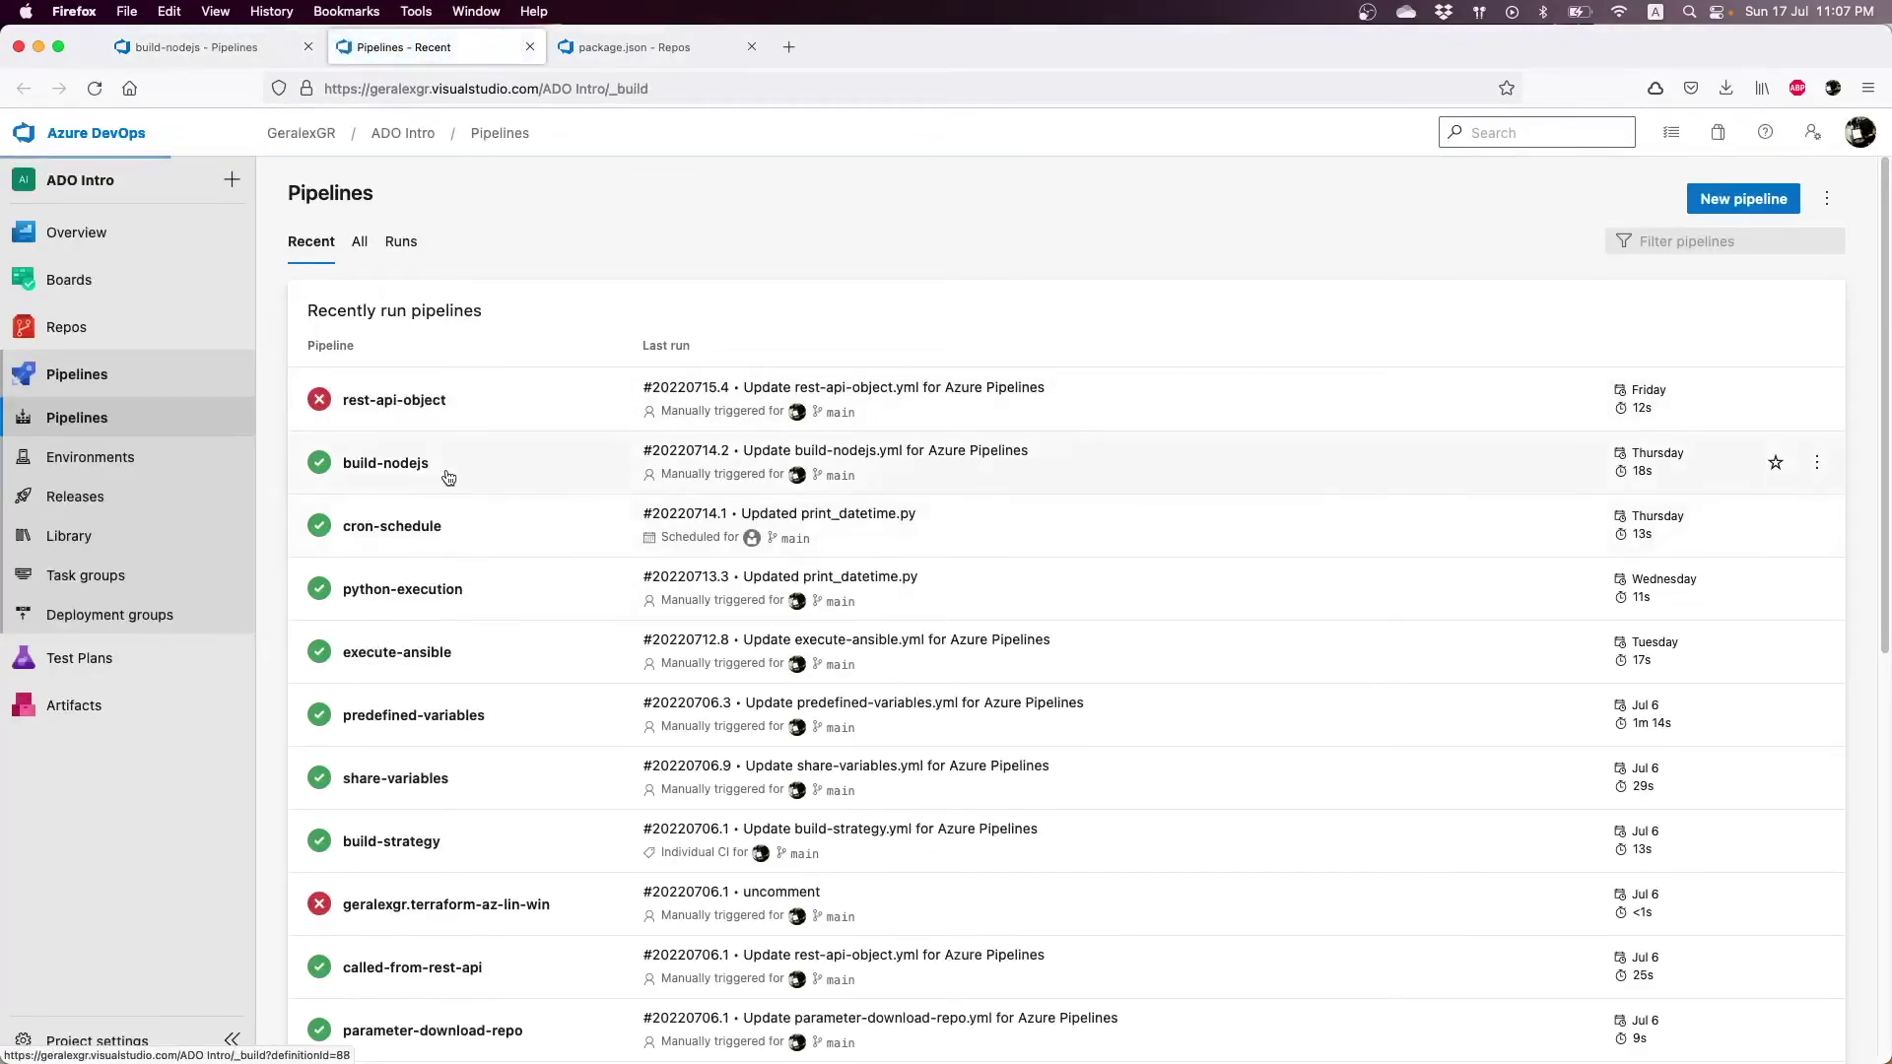
pyautogui.click(385, 462)
pyautogui.click(458, 350)
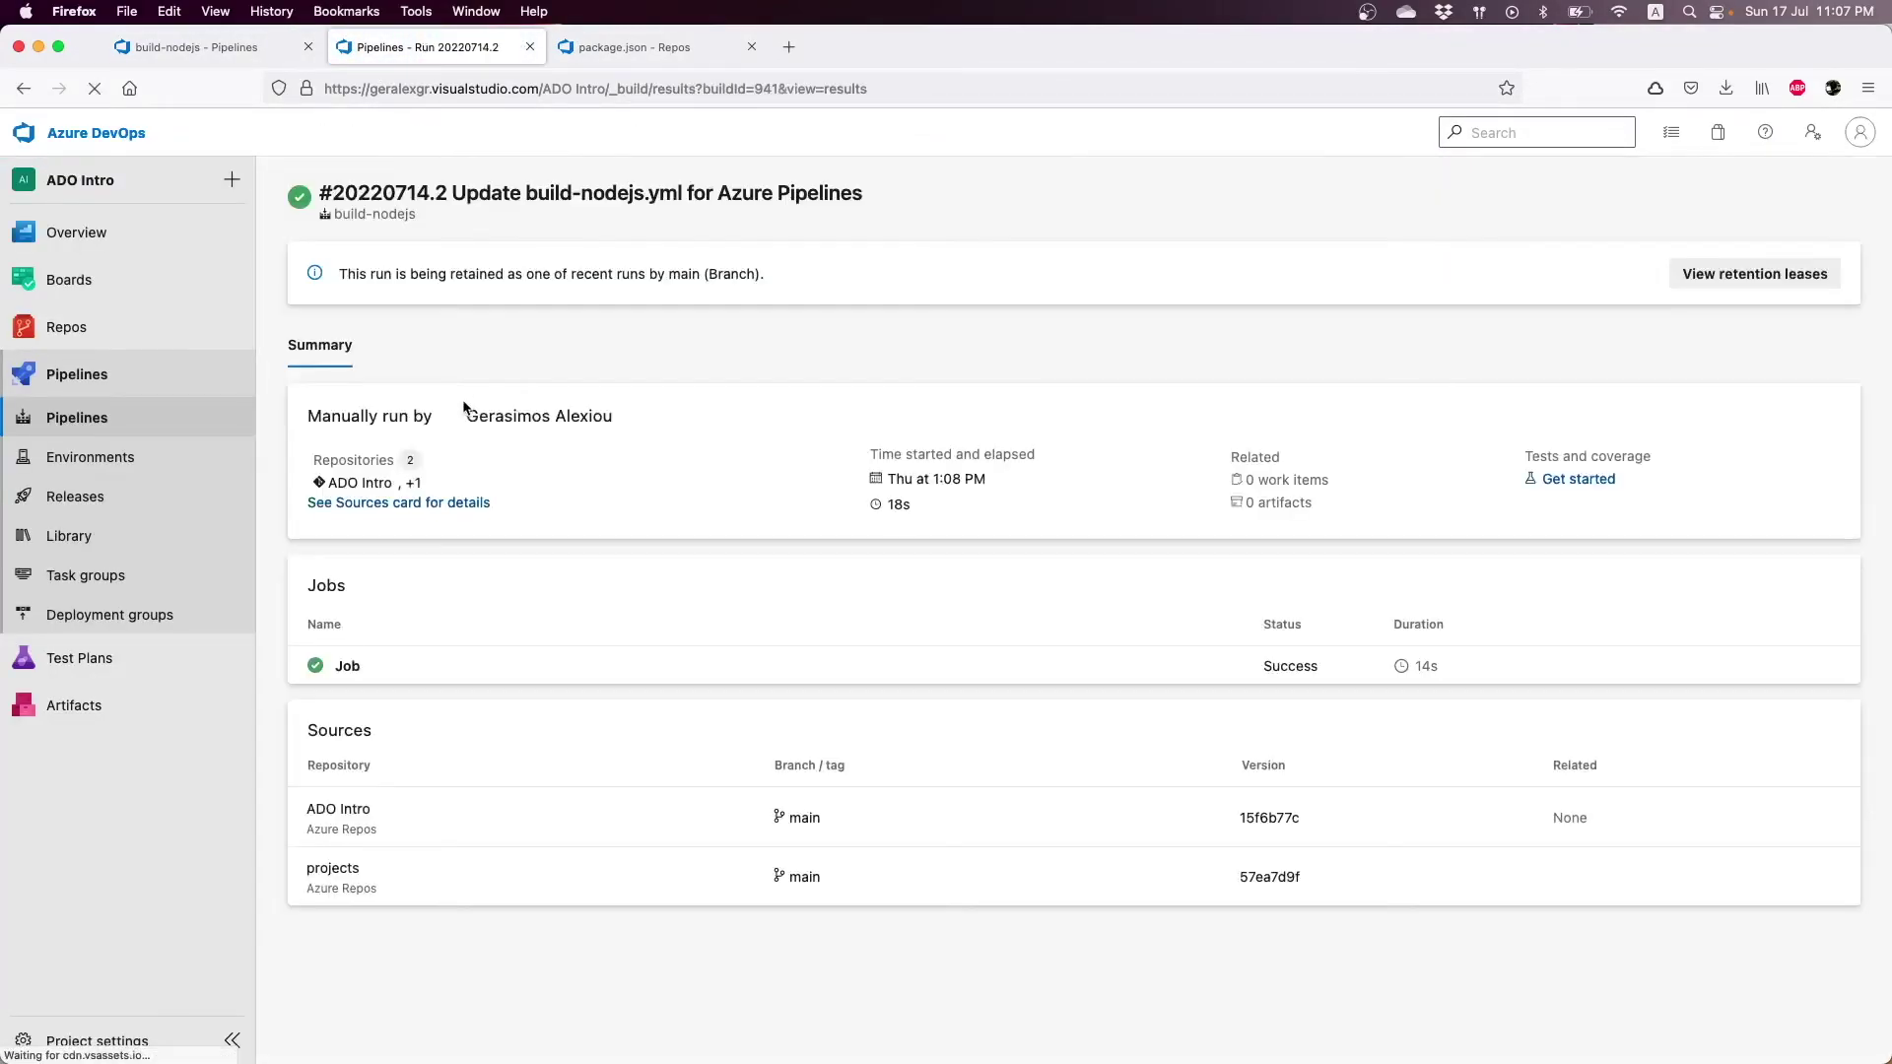
pyautogui.click(434, 665)
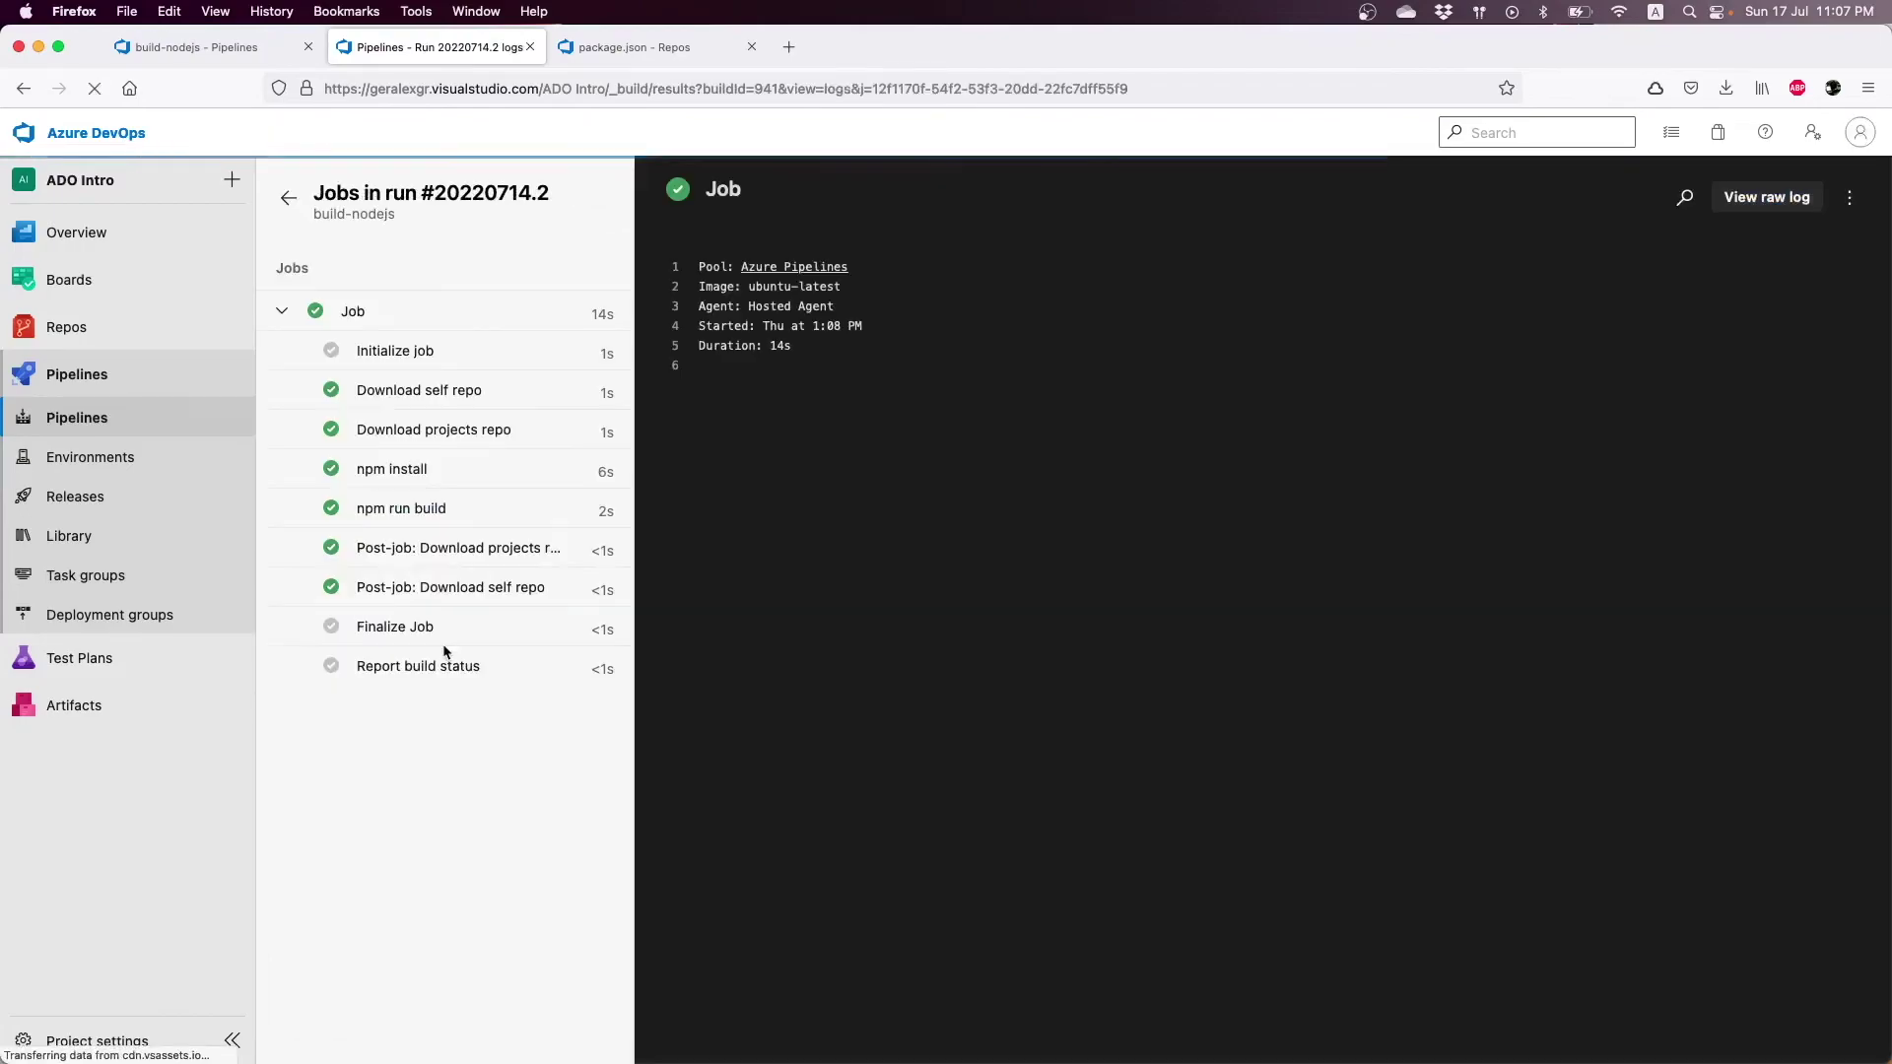
# Match the build log's 'Hello from node js app' output to index.js's console.log line
pyautogui.click(391, 470)
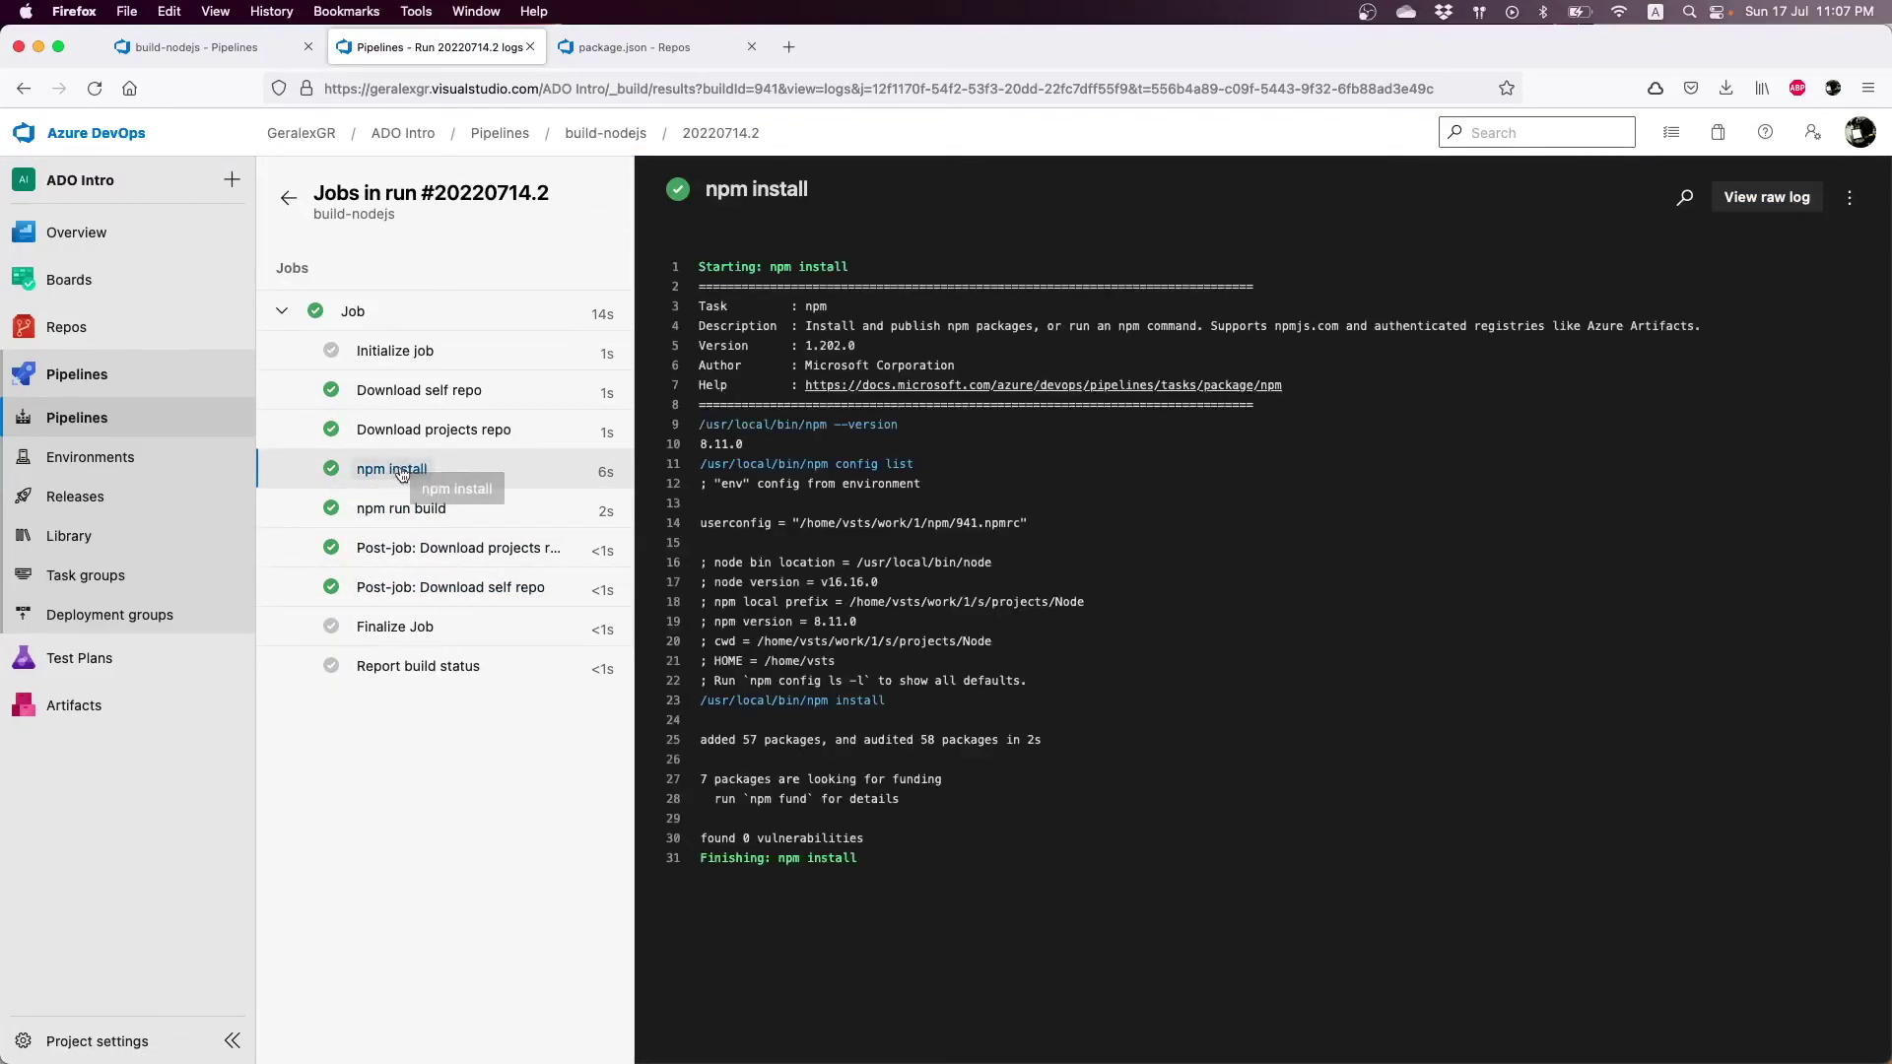
pyautogui.click(400, 510)
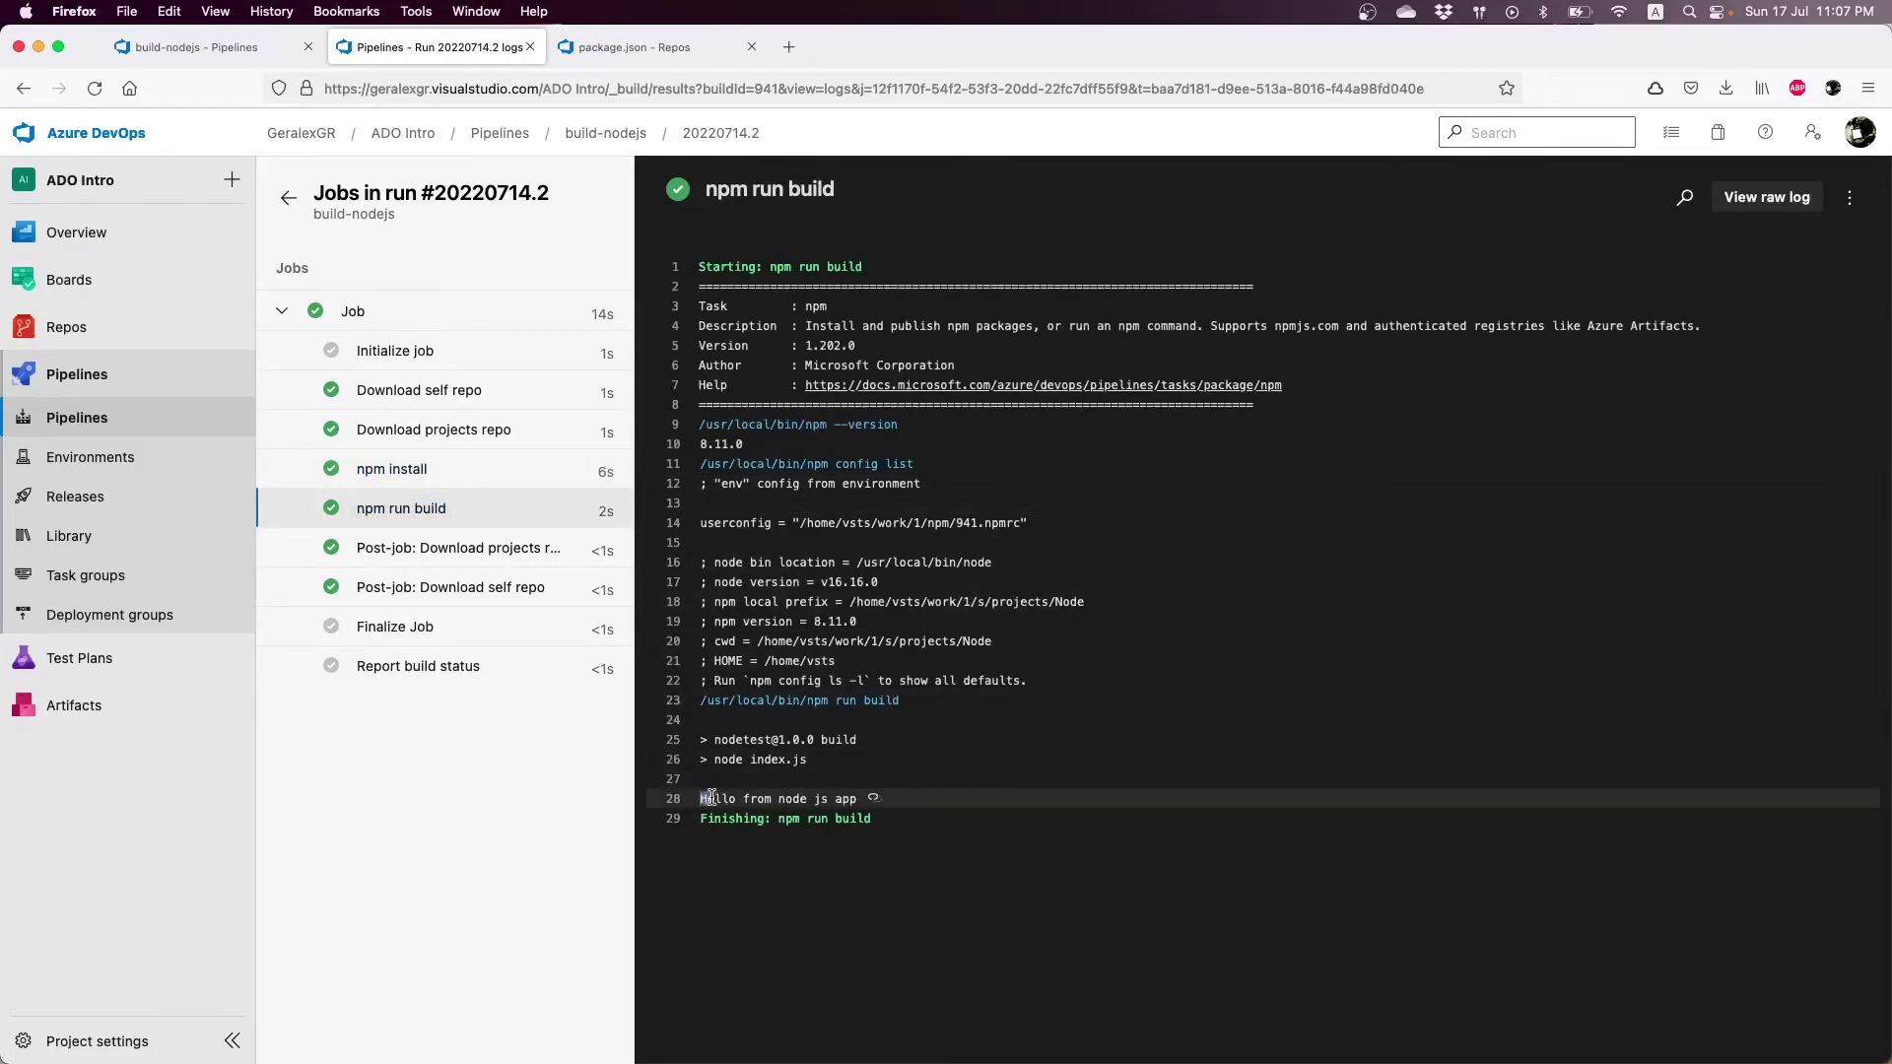
pyautogui.moveTo(700, 798); pyautogui.dragTo(838, 798)
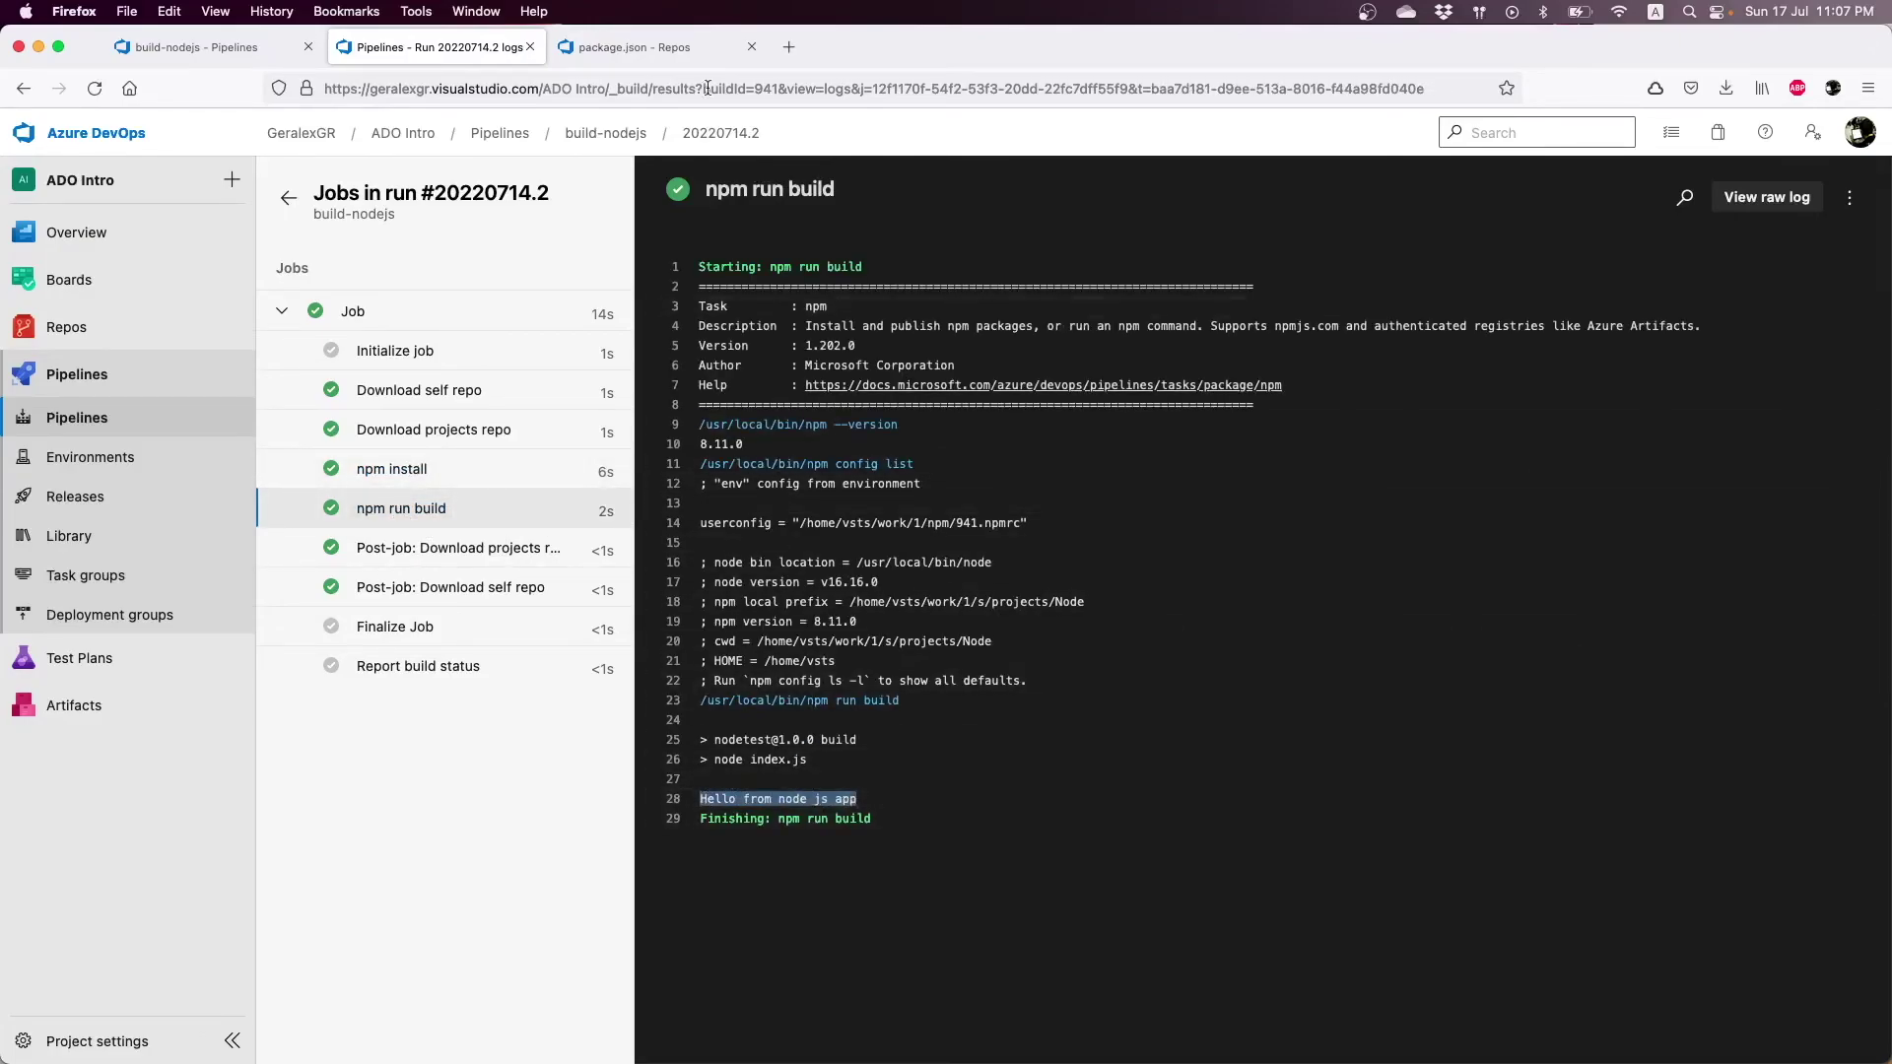
pyautogui.click(634, 47)
pyautogui.click(358, 336)
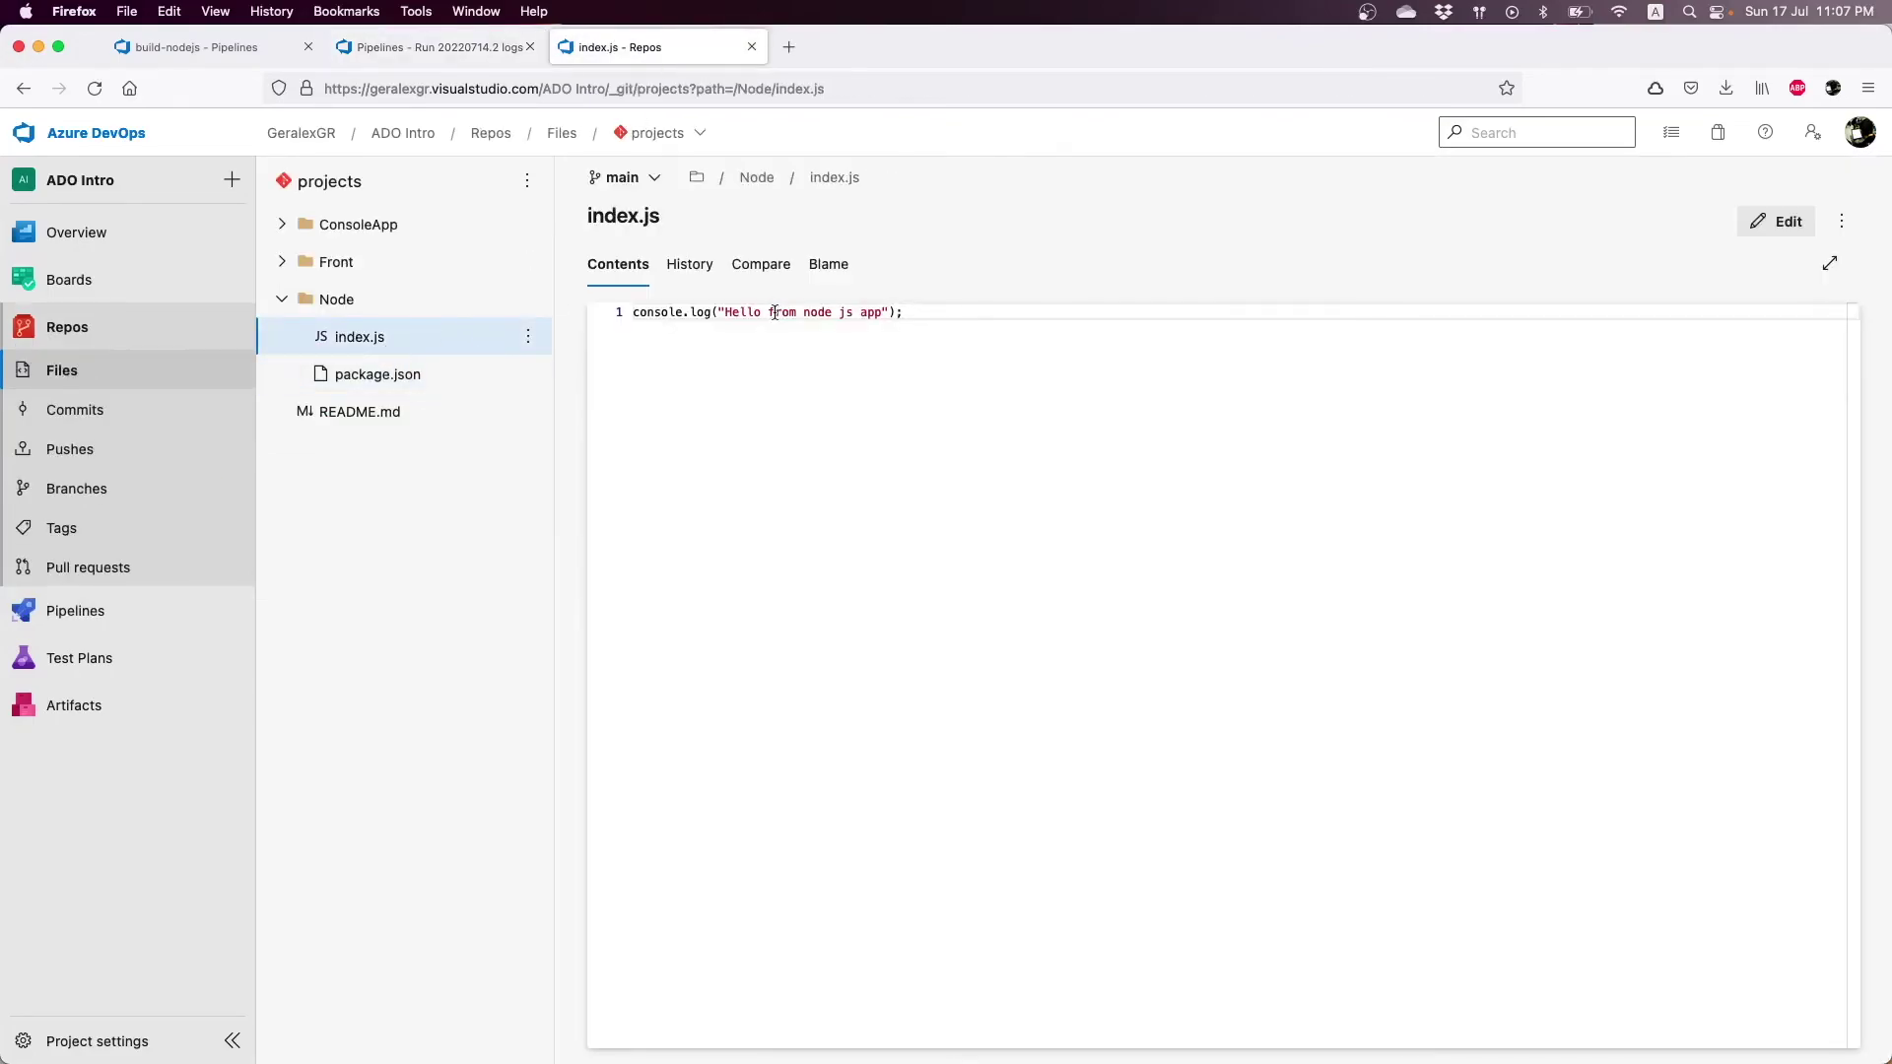
pyautogui.moveTo(720, 313); pyautogui.dragTo(856, 311)
pyautogui.click(653, 311)
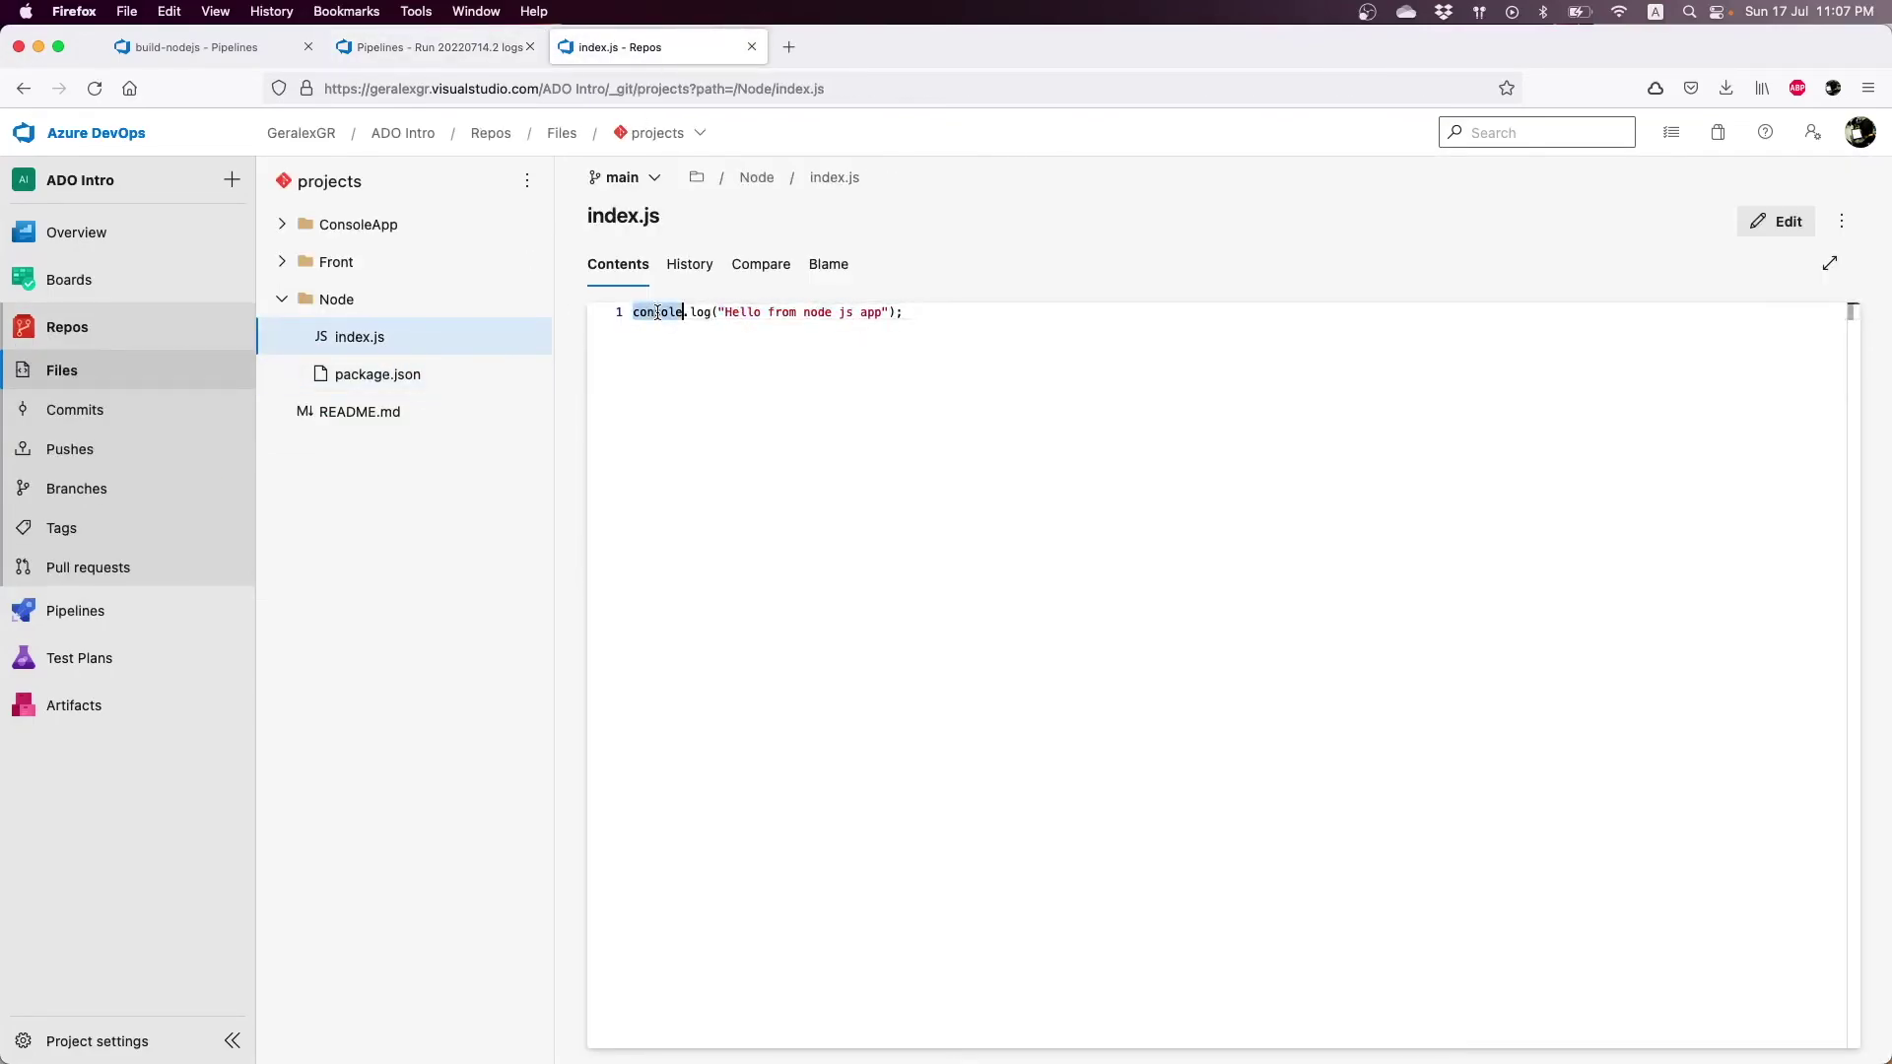
pyautogui.tripleClick(655, 312)
pyautogui.click(436, 48)
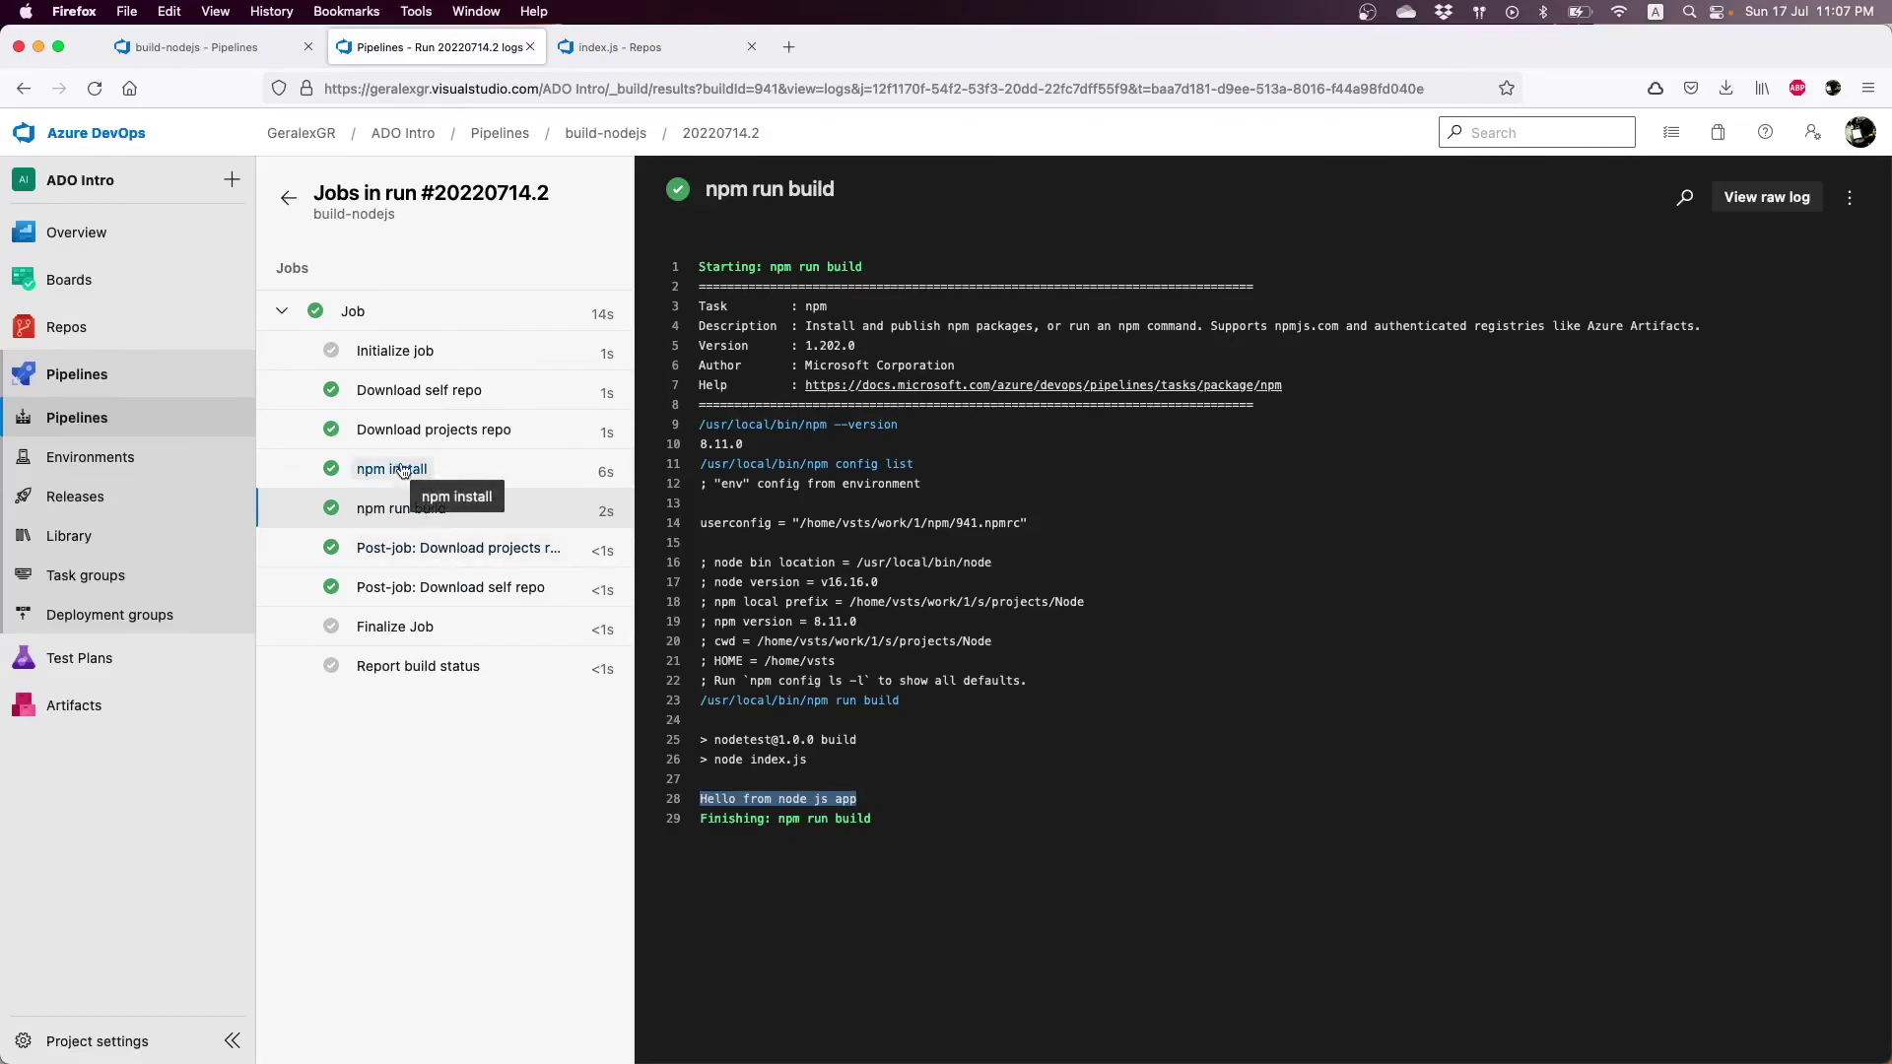
# Recheck the npm install log against package.json's scripts
pyautogui.click(403, 471)
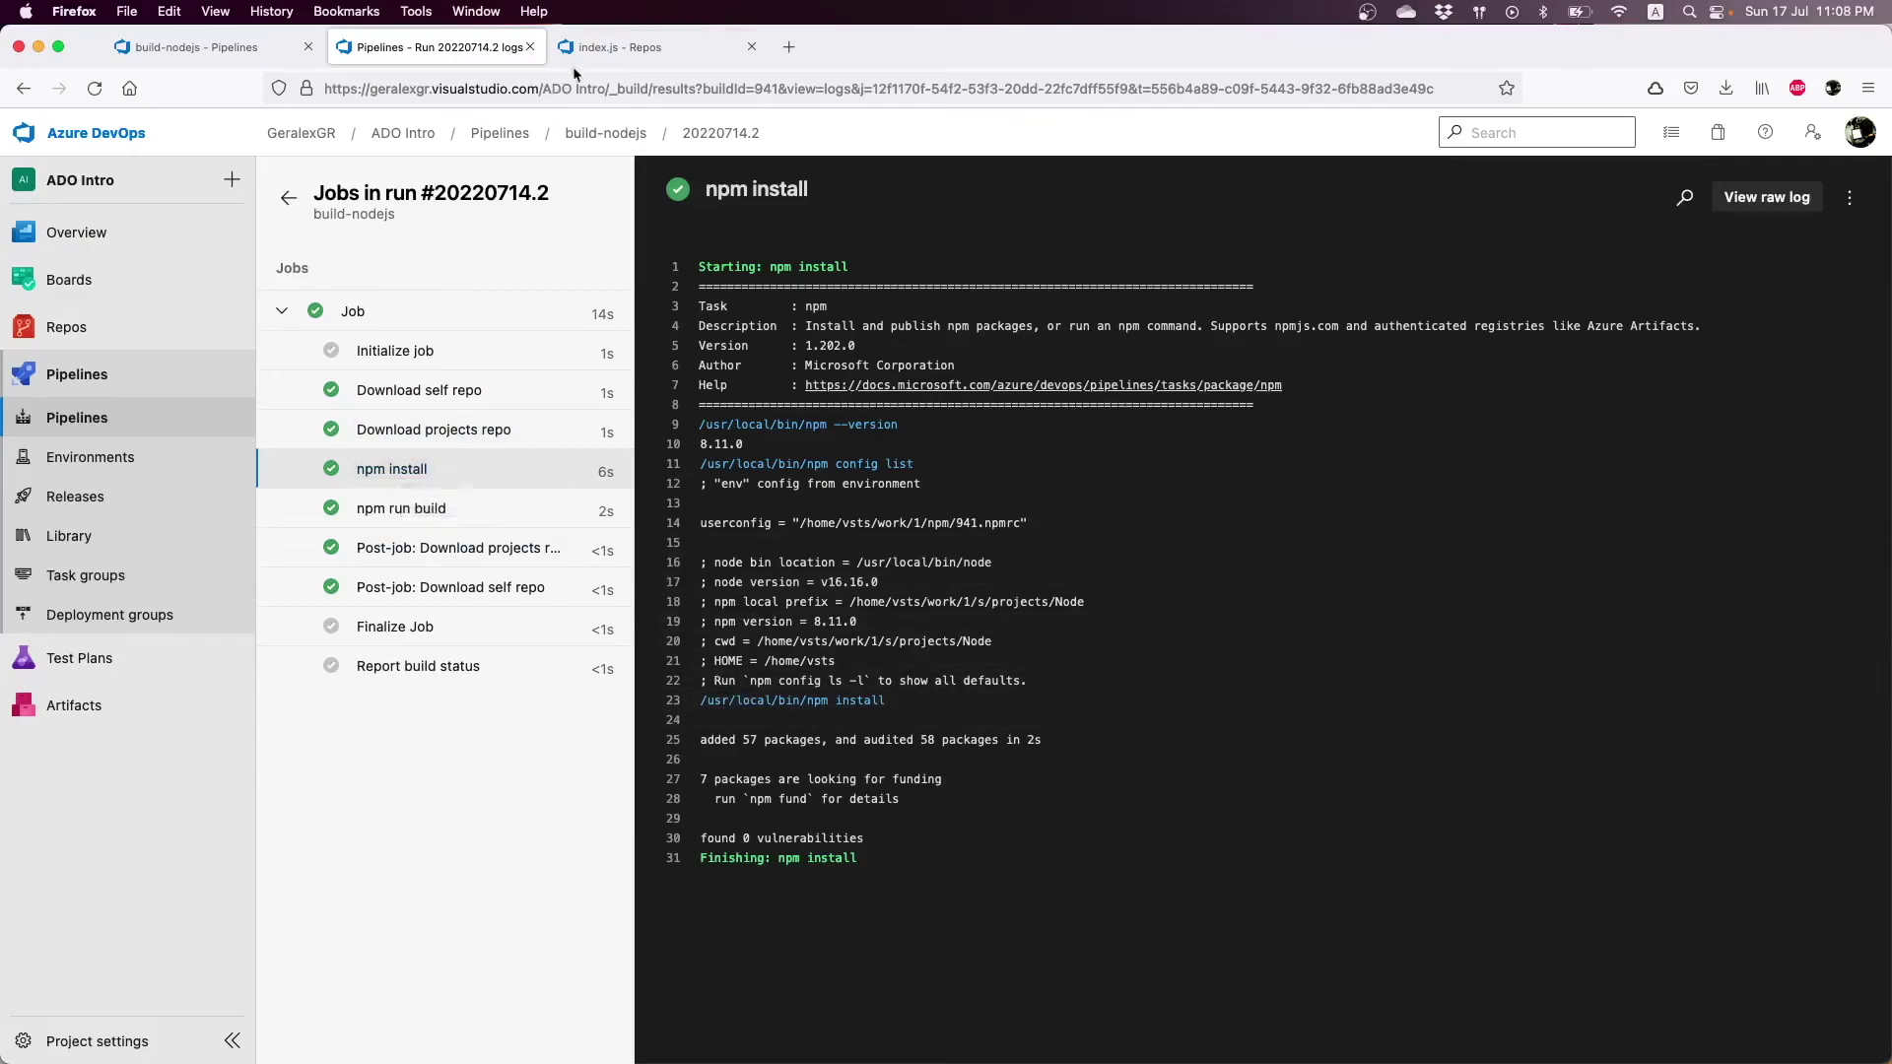
pyautogui.click(621, 46)
pyautogui.click(376, 374)
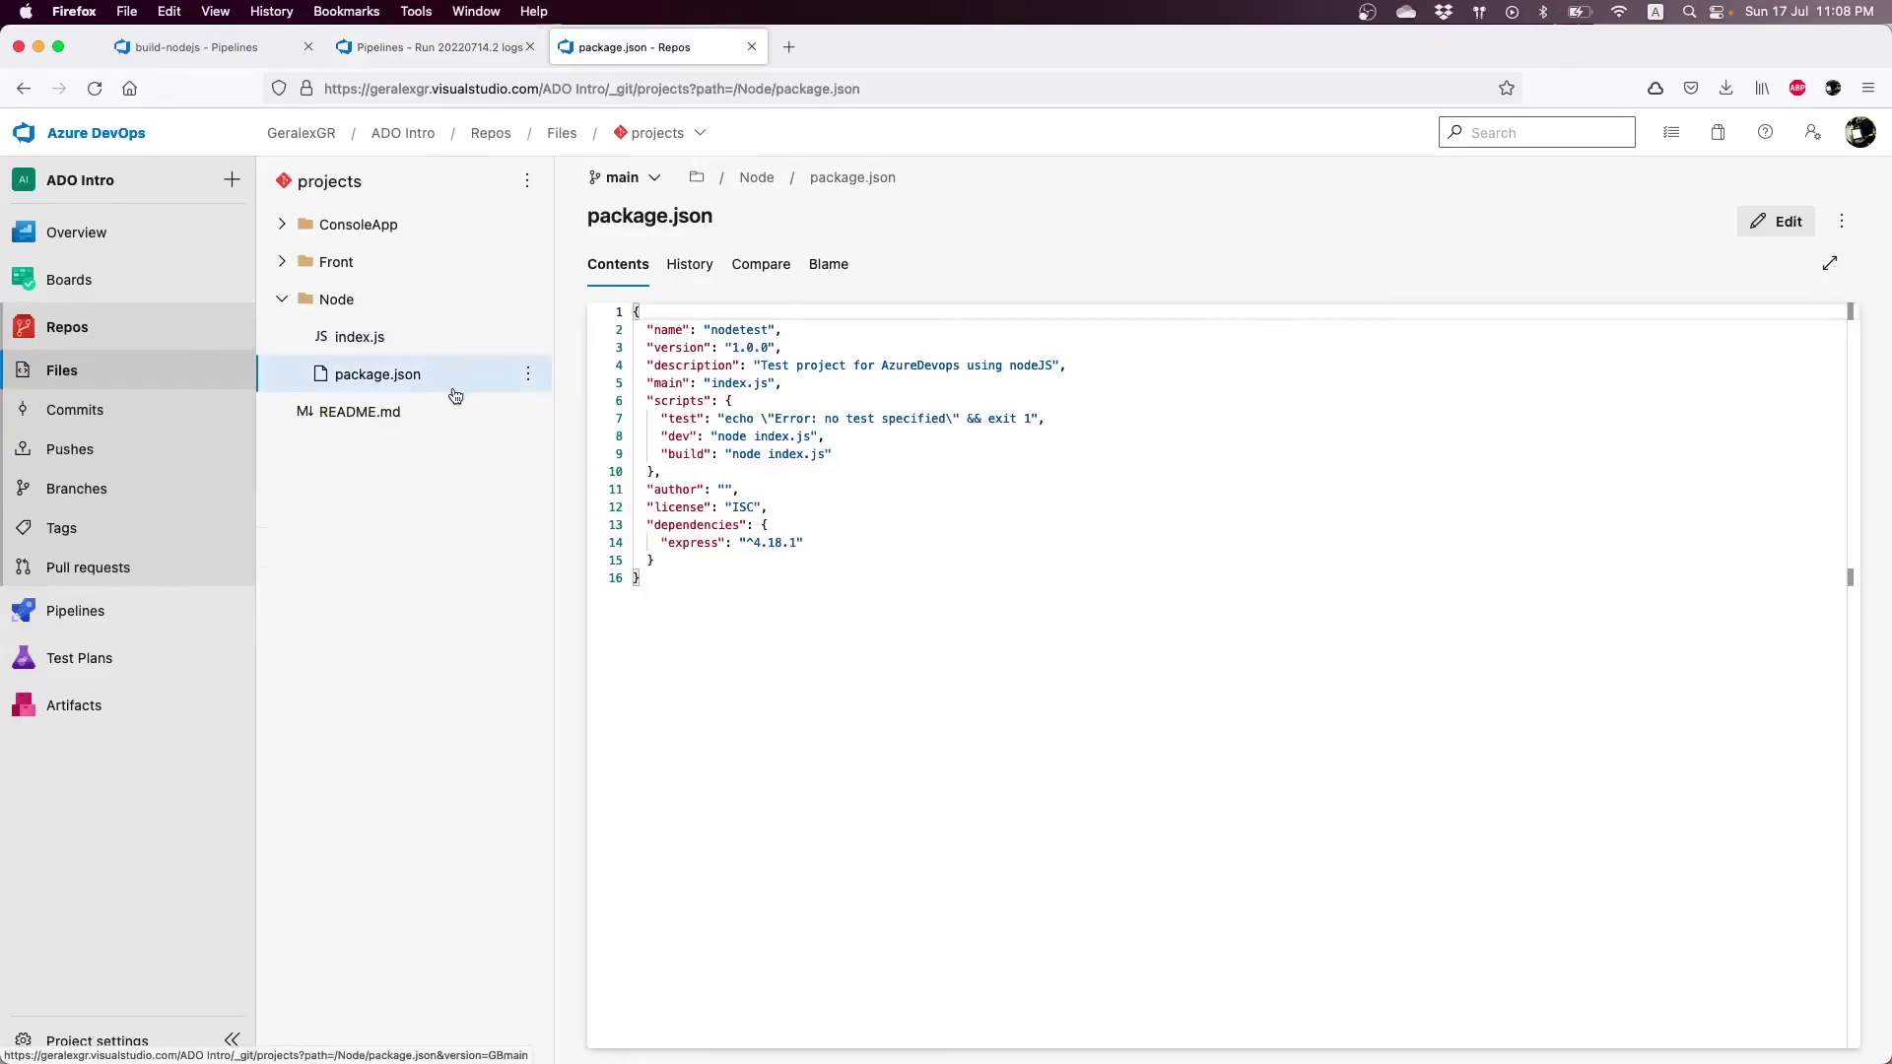
pyautogui.click(429, 46)
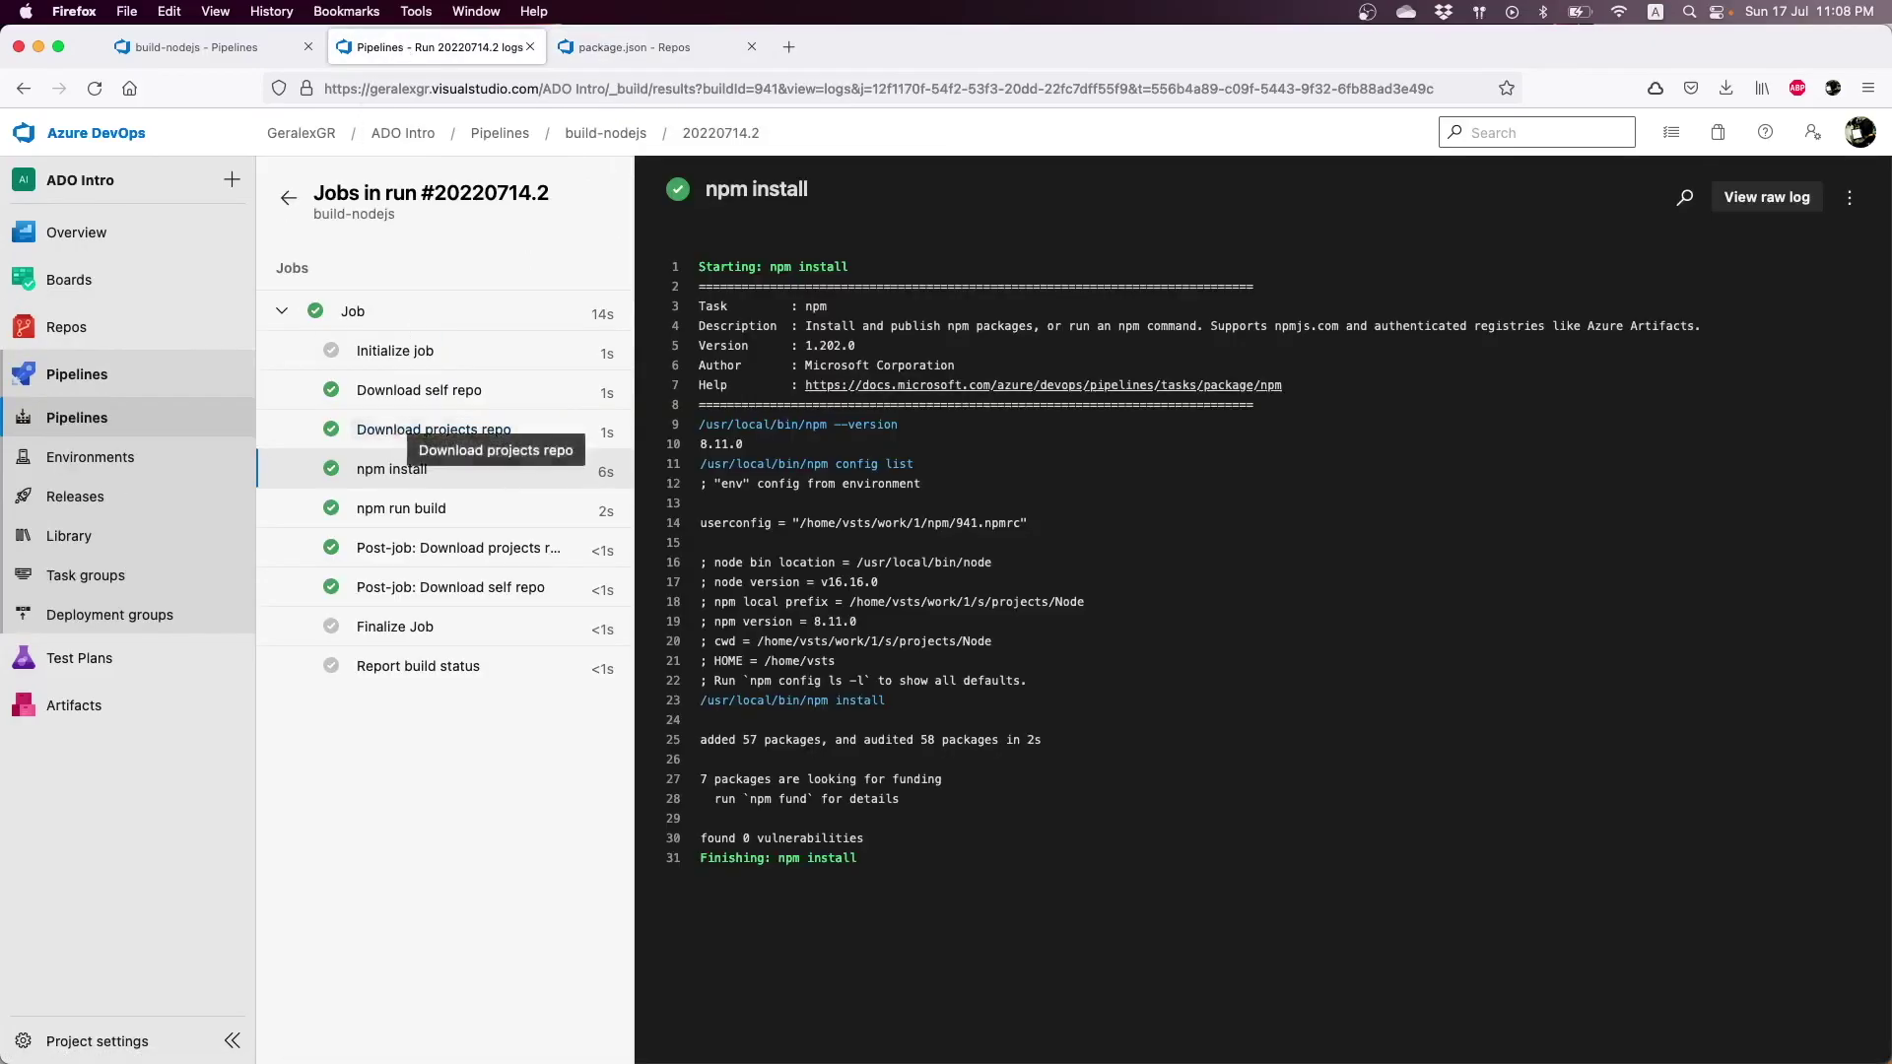